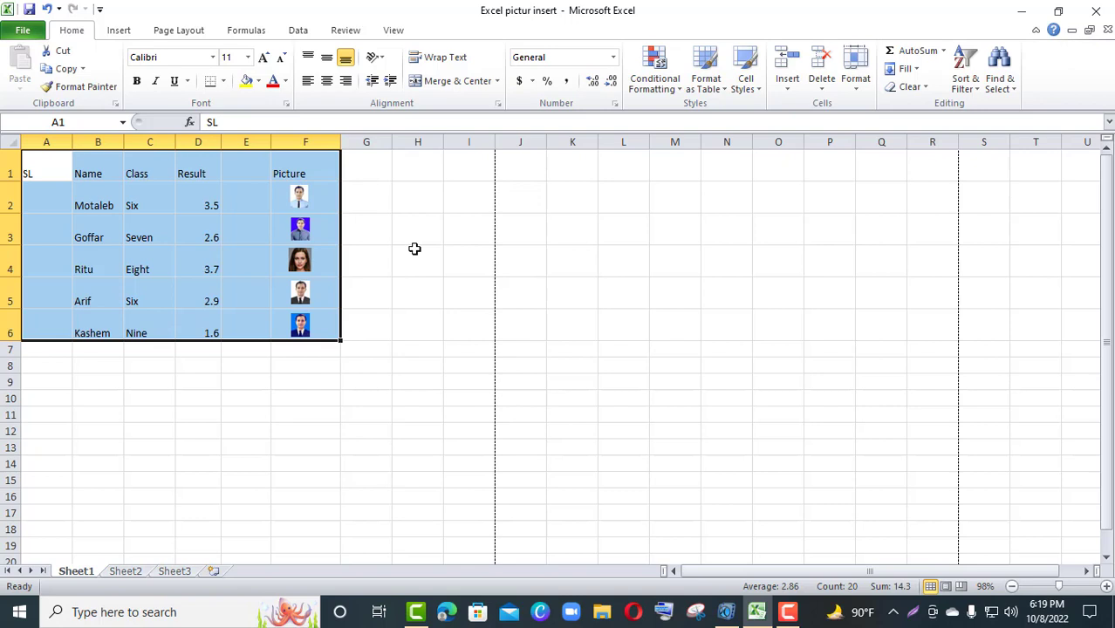
# - Examine the finished student table on Sheet1, checking the portraits in its Picture column one by one
pyautogui.click(413, 248)
pyautogui.click(299, 199)
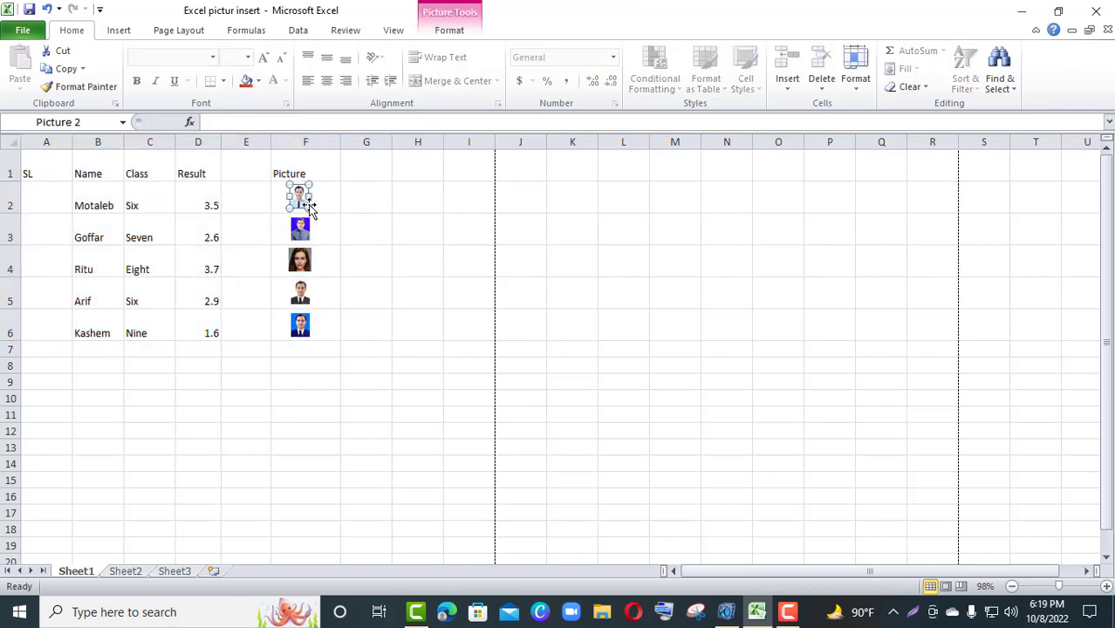
pyautogui.click(323, 229)
pyautogui.click(301, 260)
pyautogui.click(303, 293)
pyautogui.click(300, 325)
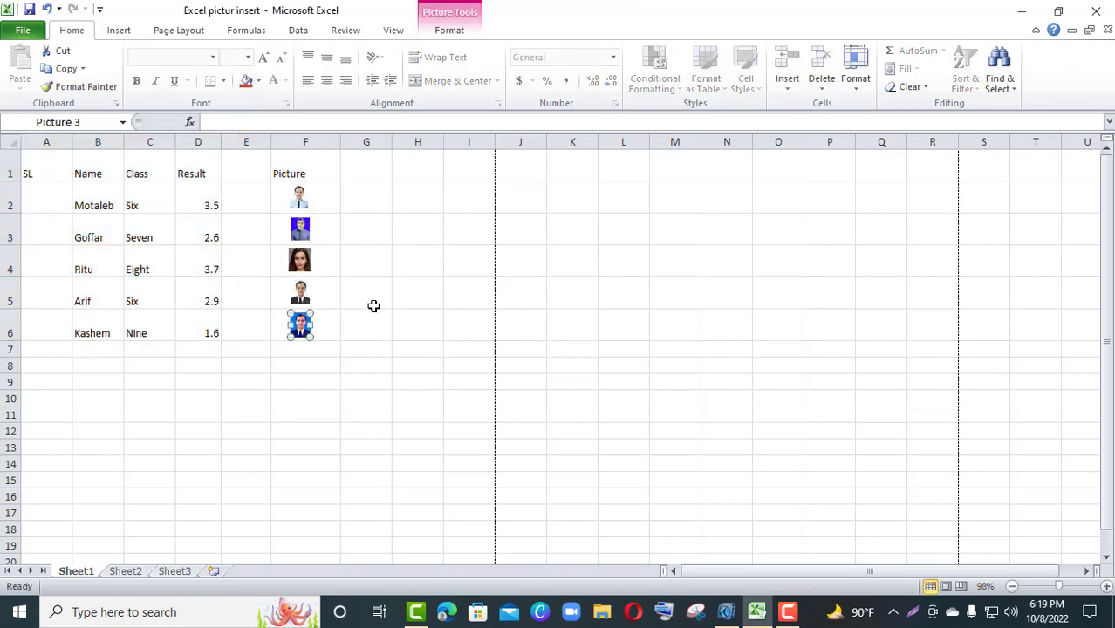
pyautogui.click(383, 295)
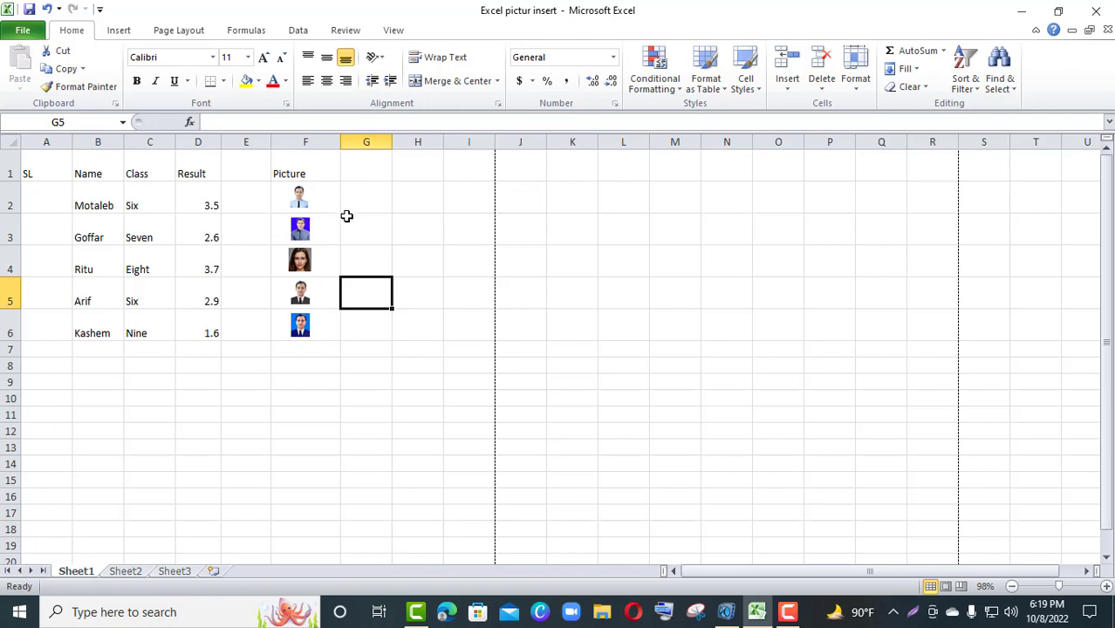
pyautogui.click(325, 367)
pyautogui.moveTo(38, 166); pyautogui.dragTo(294, 323)
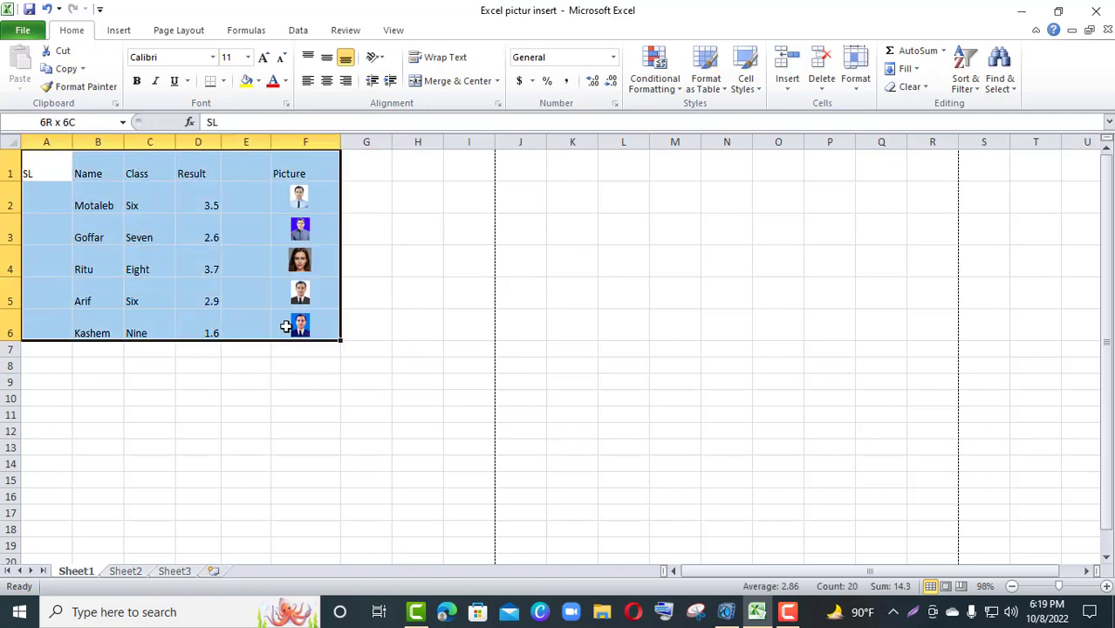
pyautogui.click(301, 324)
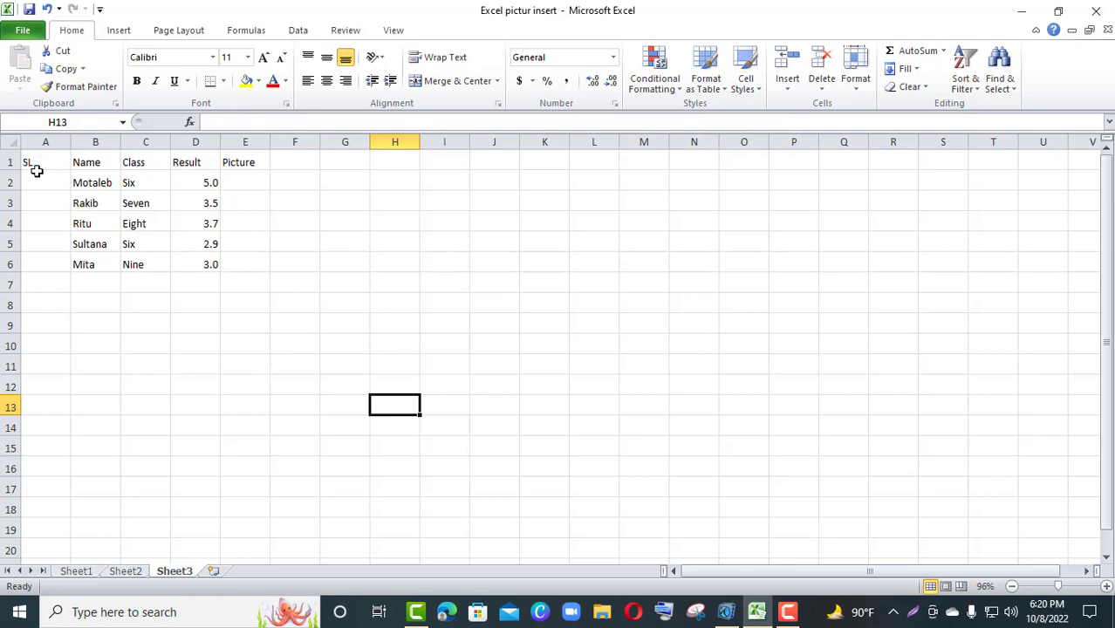
# - Examine the student table in A1:E6 on Sheet3, including the SL, Name, Class, Result and Picture columns
pyautogui.moveTo(36, 171); pyautogui.dragTo(246, 263)
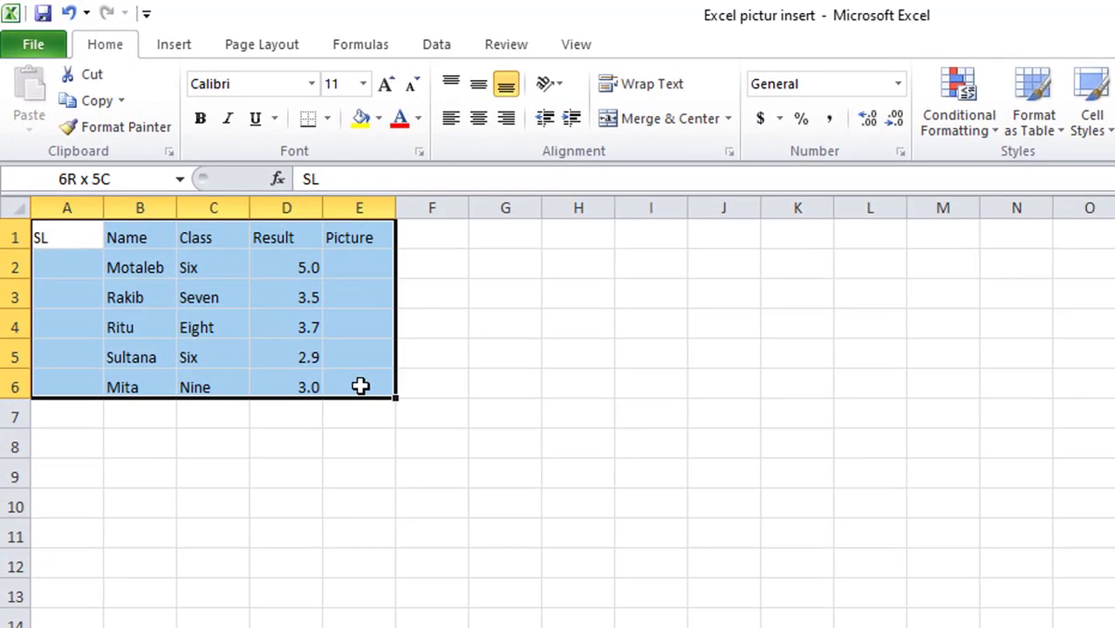
pyautogui.doubleClick(431, 356)
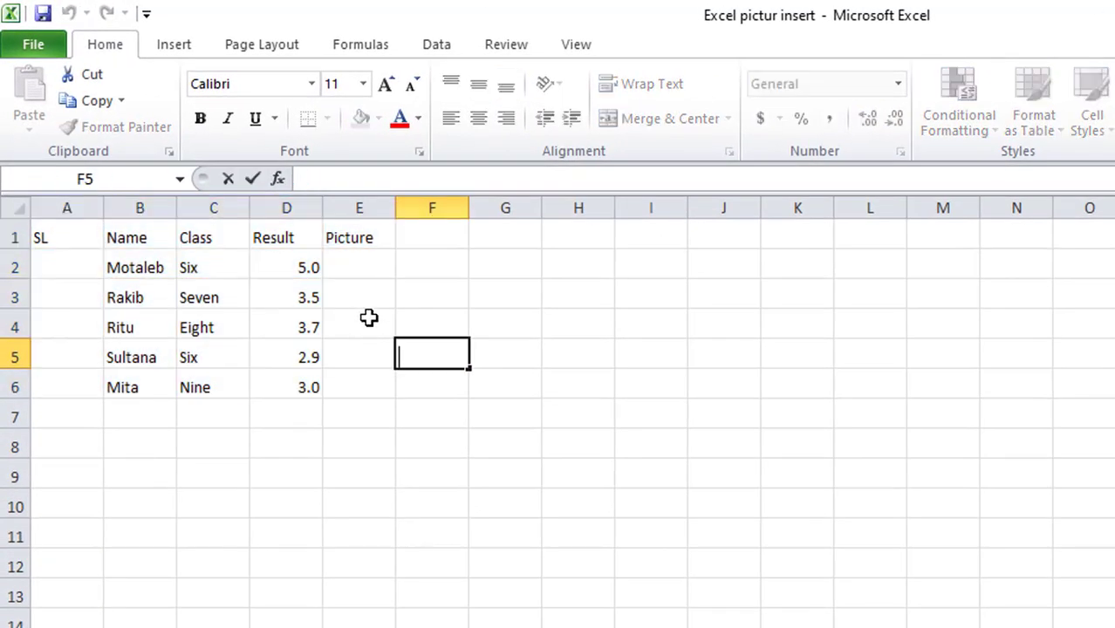
pyautogui.doubleClick(382, 387)
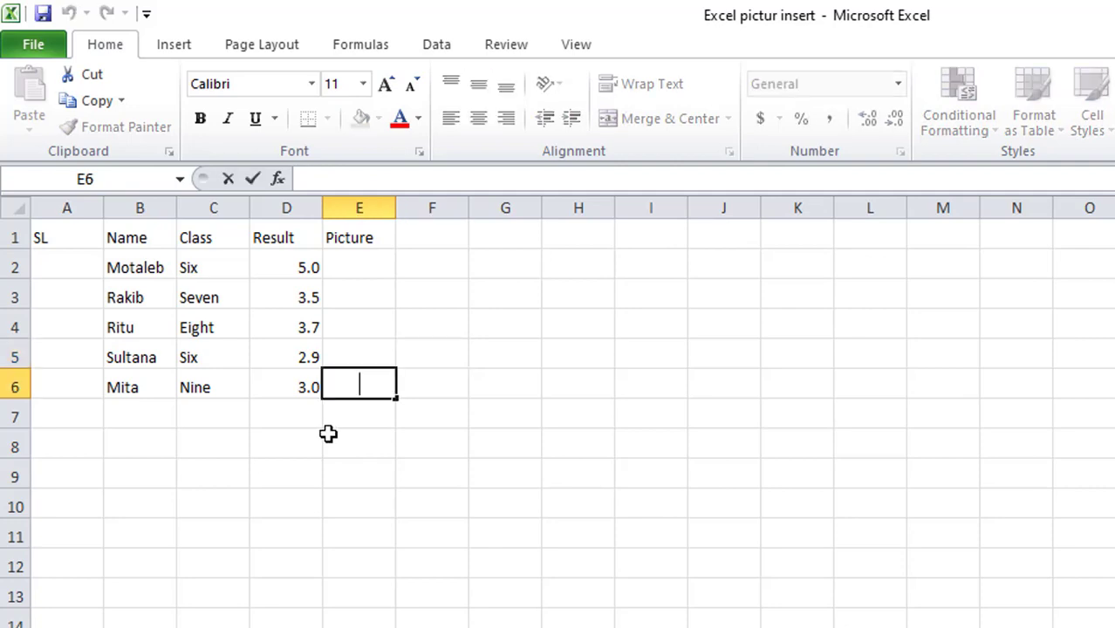
pyautogui.click(266, 423)
pyautogui.click(219, 415)
pyautogui.click(131, 421)
pyautogui.click(87, 413)
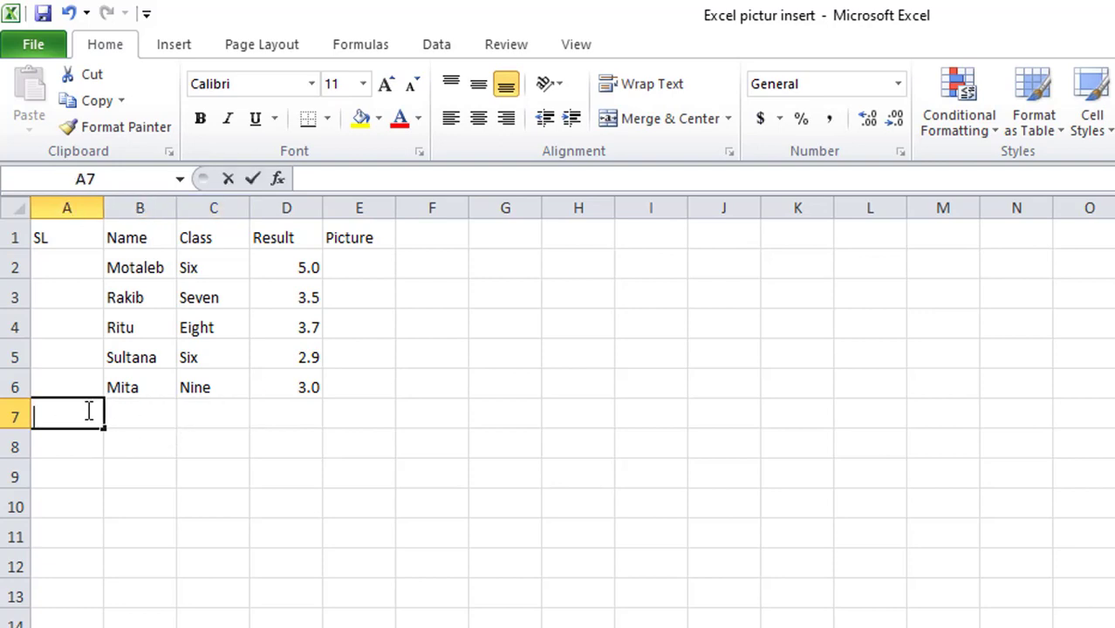
pyautogui.click(88, 384)
pyautogui.click(85, 358)
pyautogui.click(84, 321)
pyautogui.click(87, 269)
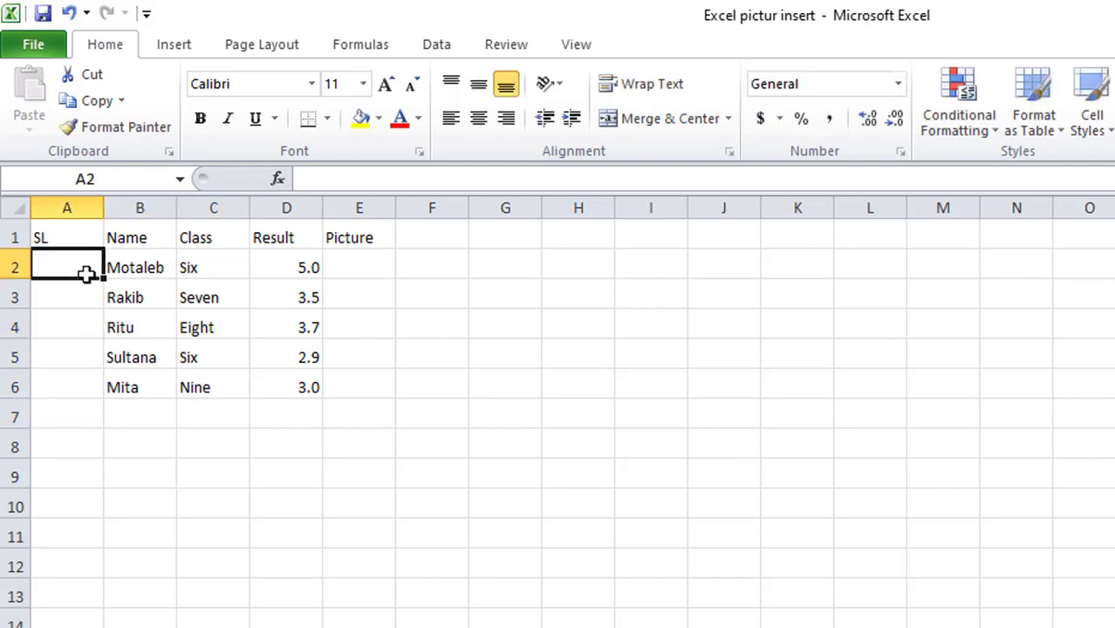
pyautogui.click(76, 238)
pyautogui.click(118, 246)
pyautogui.click(313, 299)
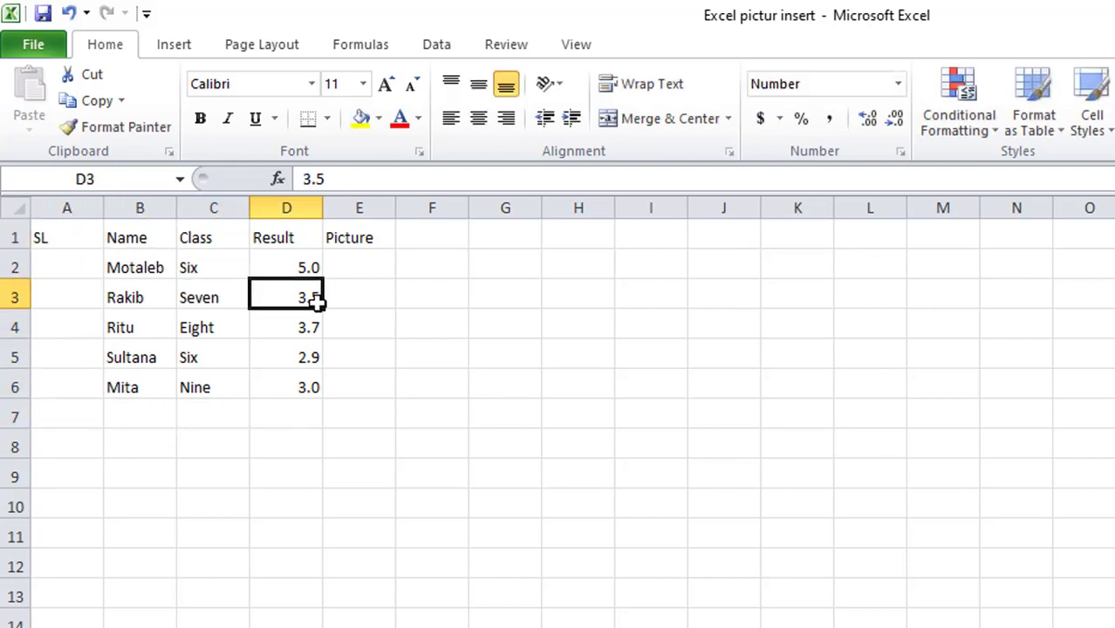
pyautogui.click(270, 460)
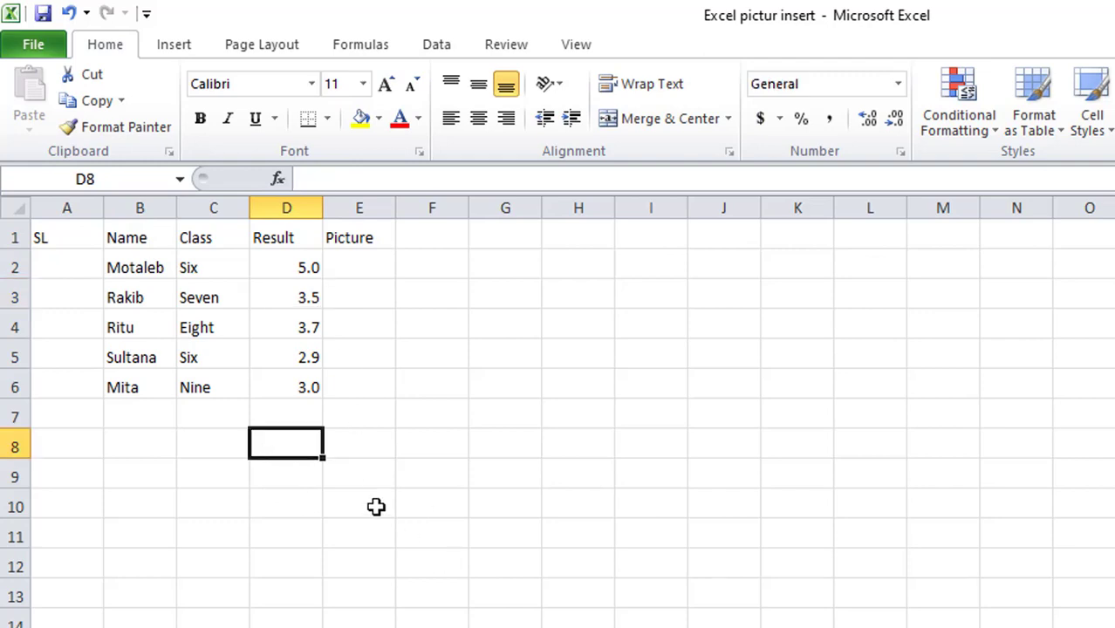
# - Insert all five portrait images from the Desktop folder "pp pic" into Sheet3 at once
pyautogui.click(174, 48)
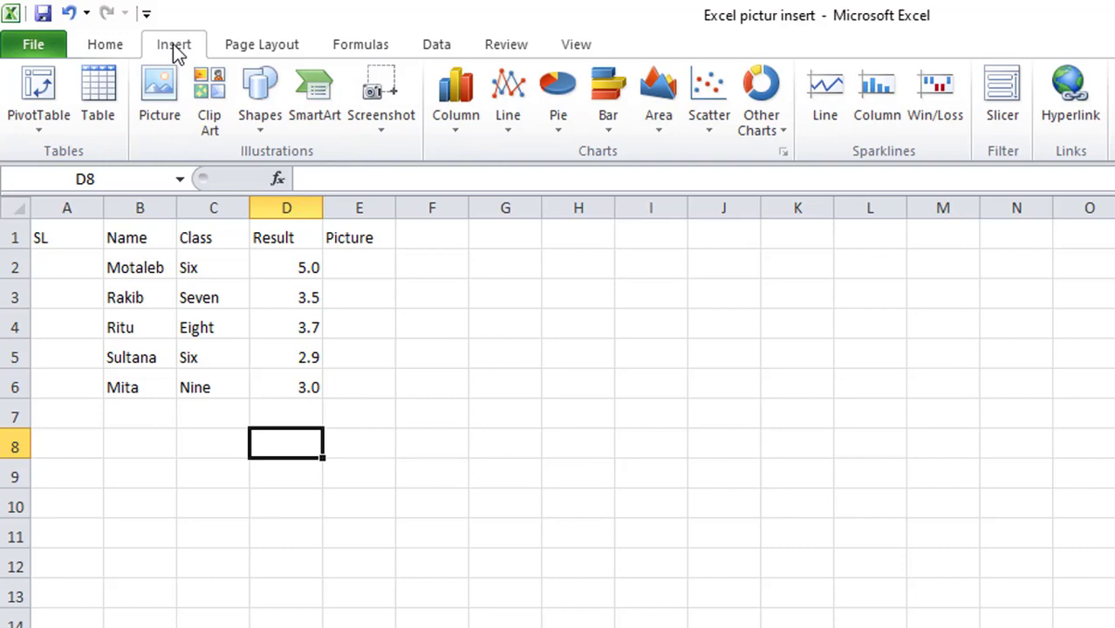
pyautogui.click(164, 91)
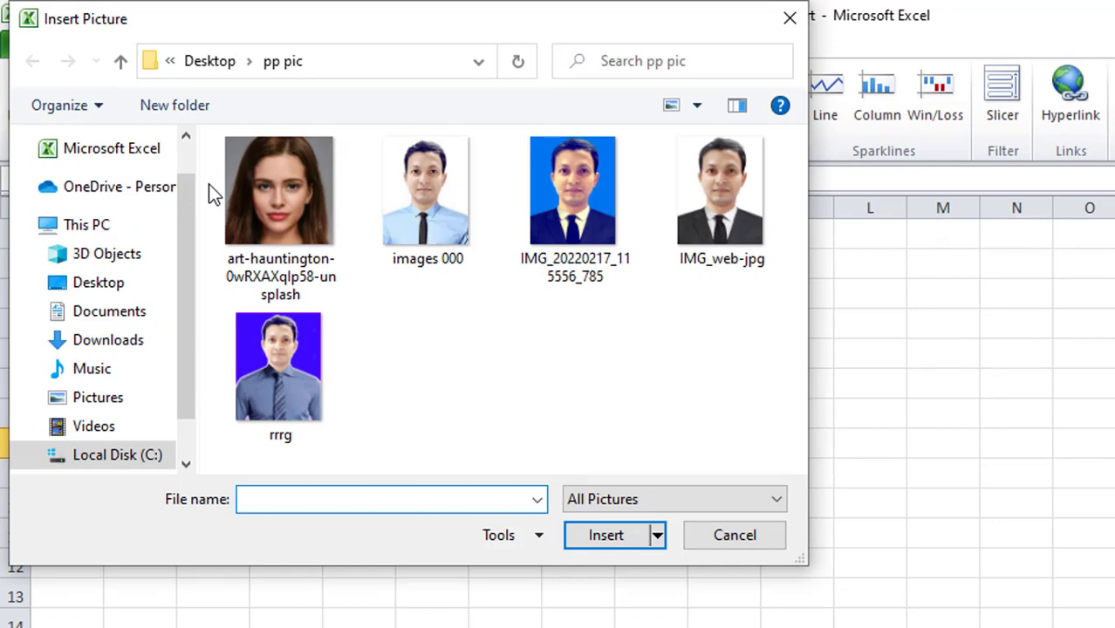
pyautogui.moveTo(209, 183); pyautogui.dragTo(705, 456)
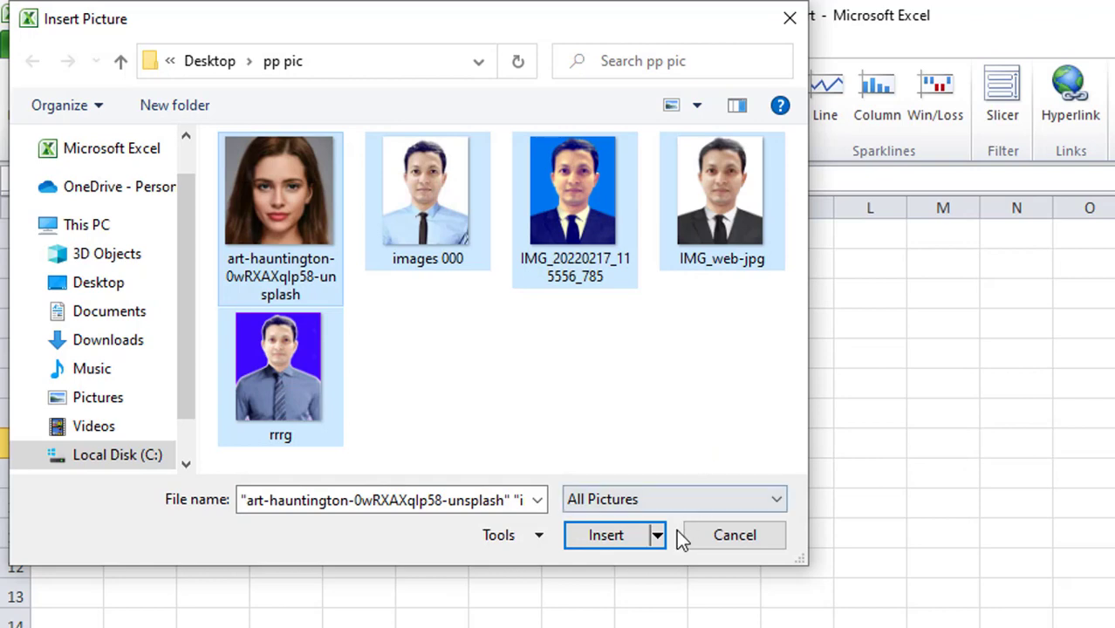
pyautogui.click(605, 535)
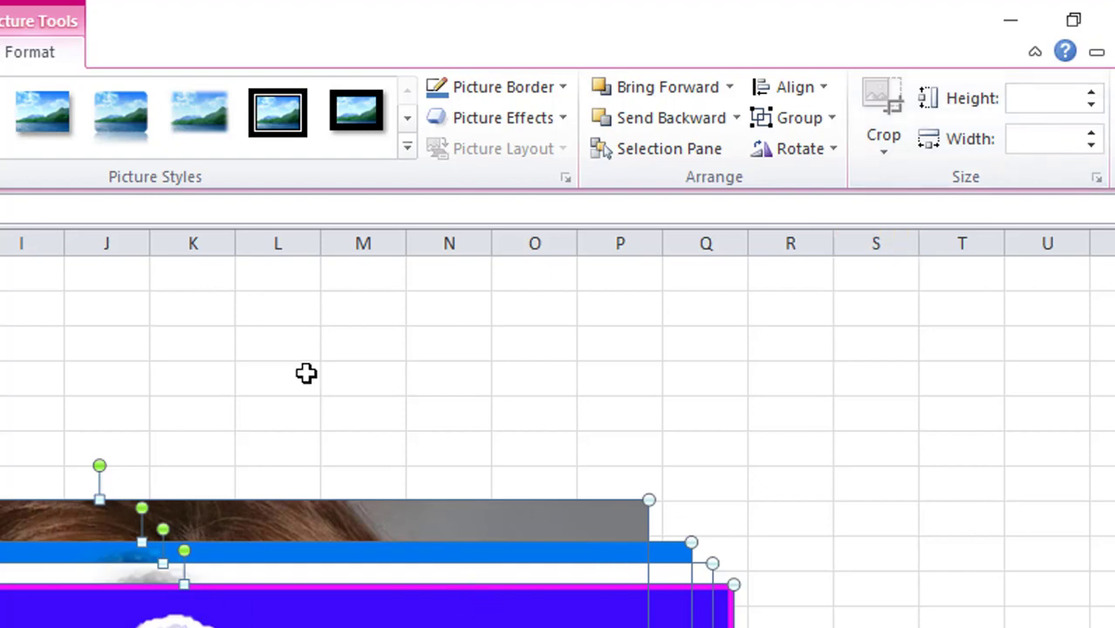
# - Set the height of all five inserted pictures to 0.5" and move them together beside the table, below the Picture heading
pyautogui.click(1044, 98)
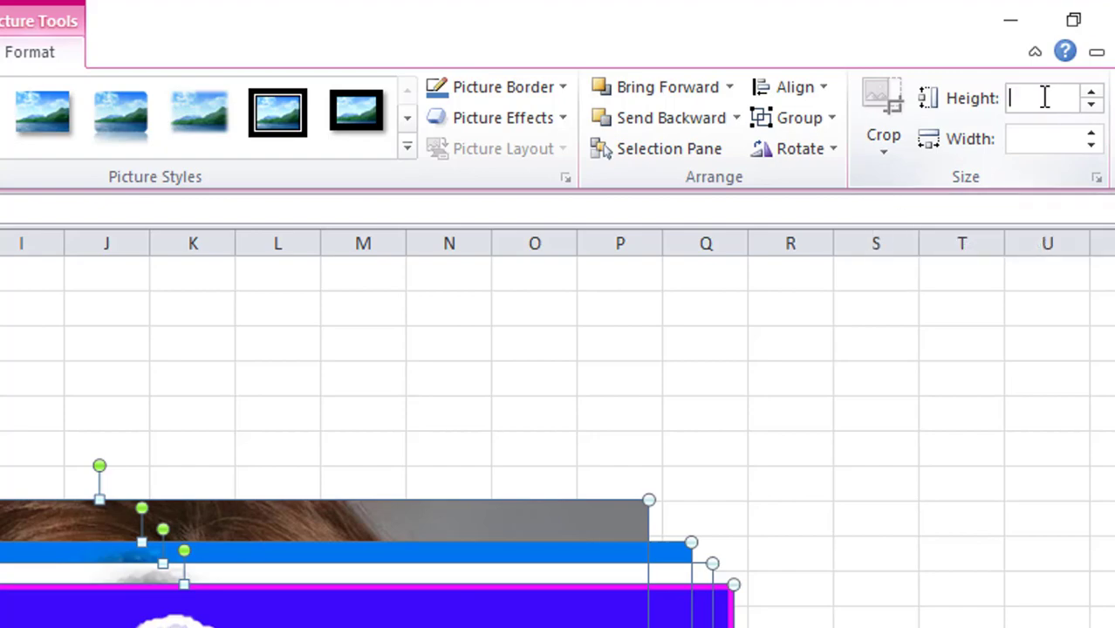
pyautogui.write('.5')
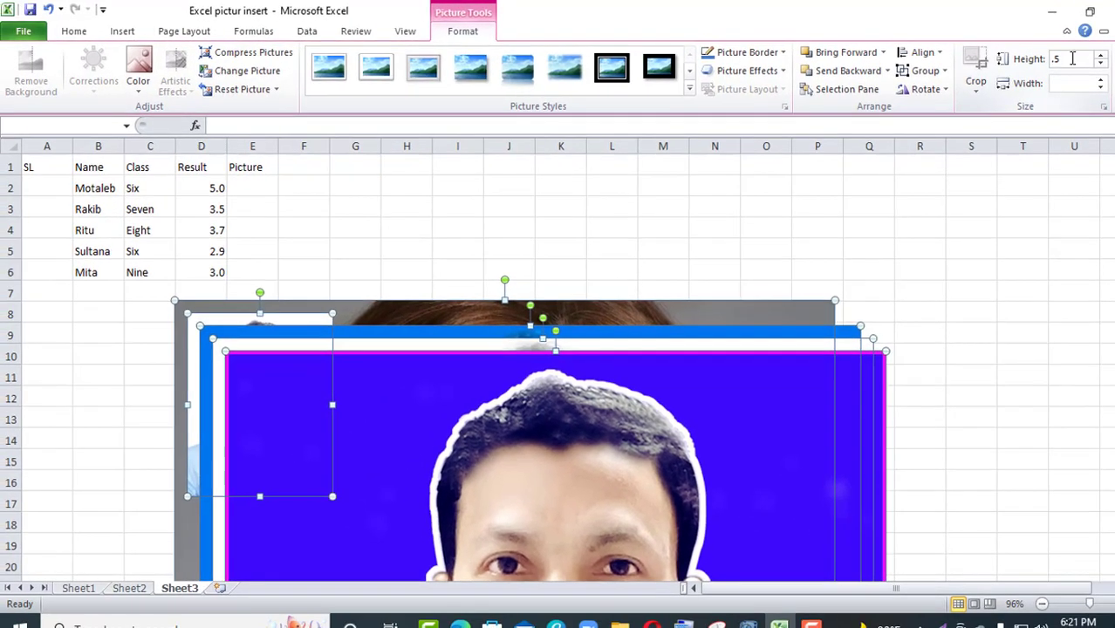
pyautogui.press('Return')
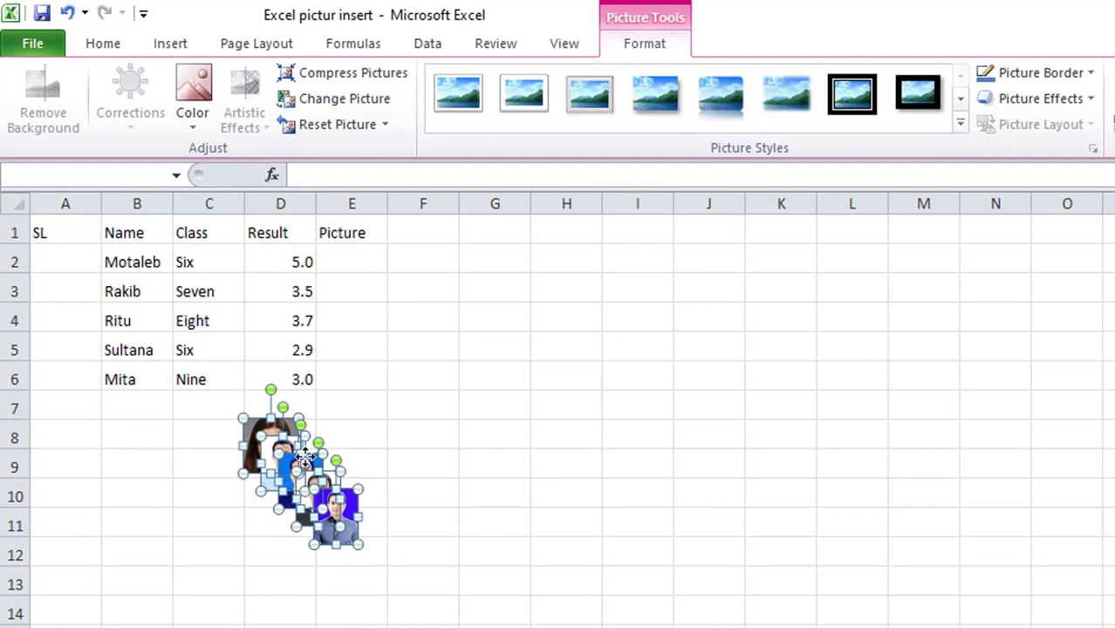
pyautogui.moveTo(299, 438); pyautogui.dragTo(402, 301)
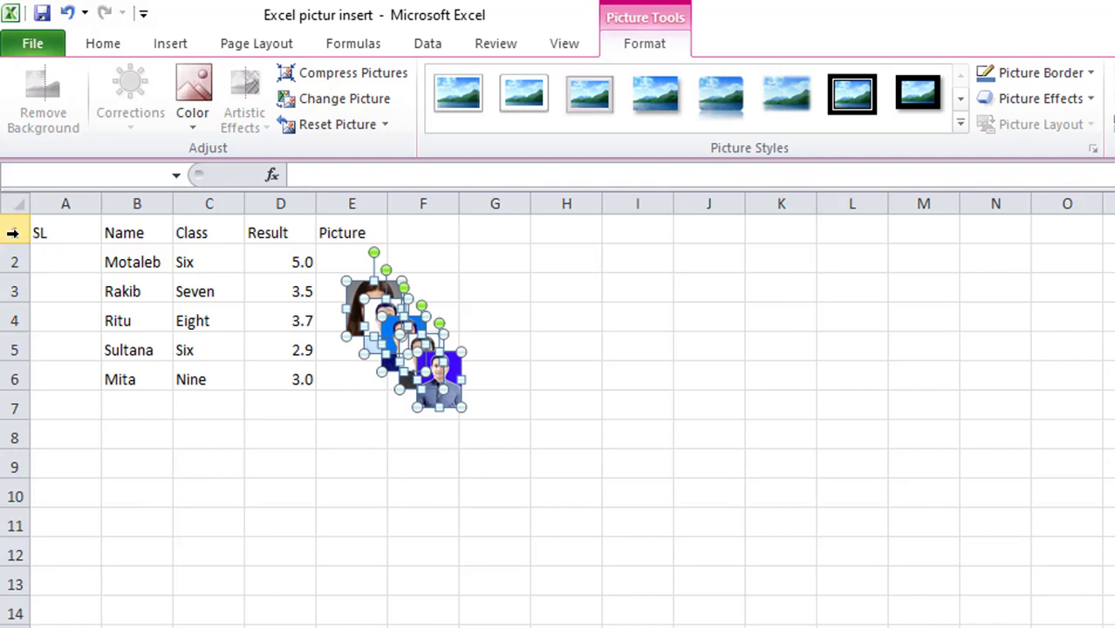
# - Increase the row height of rows 1 to 6 to make room for the pictures
pyautogui.moveTo(12, 233); pyautogui.dragTo(4, 375)
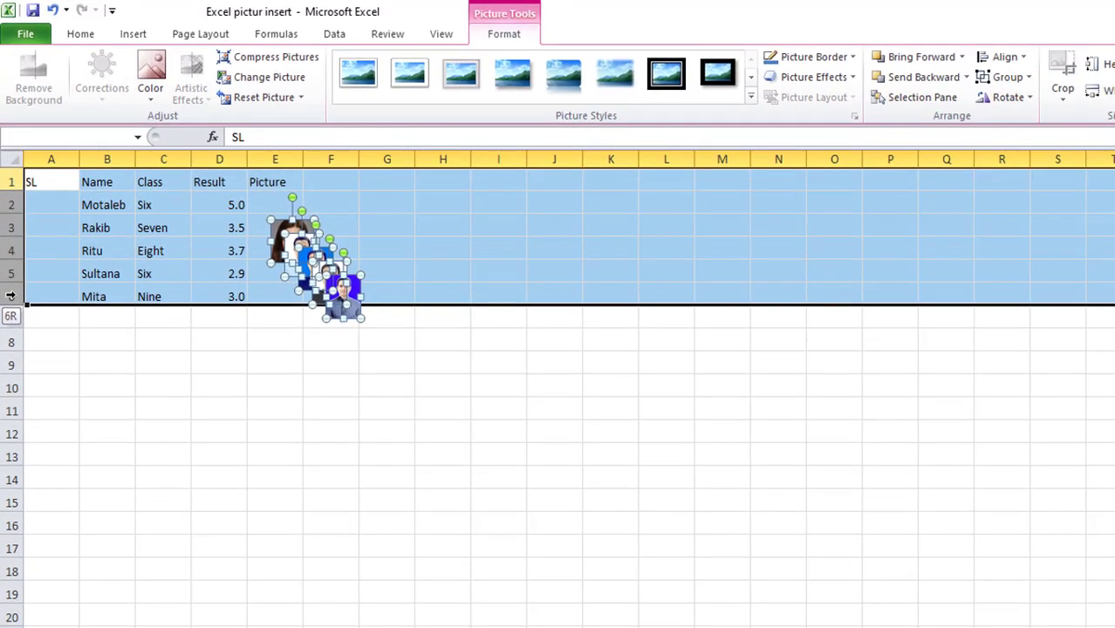
pyautogui.moveTo(11, 297); pyautogui.dragTo(10, 297)
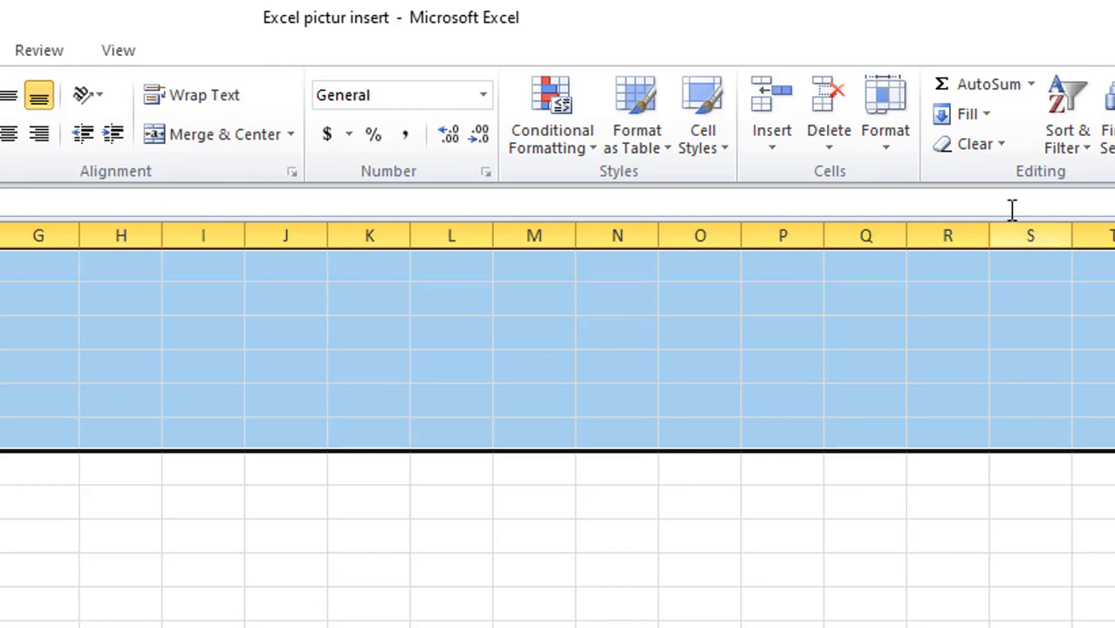
pyautogui.click(898, 155)
pyautogui.click(896, 154)
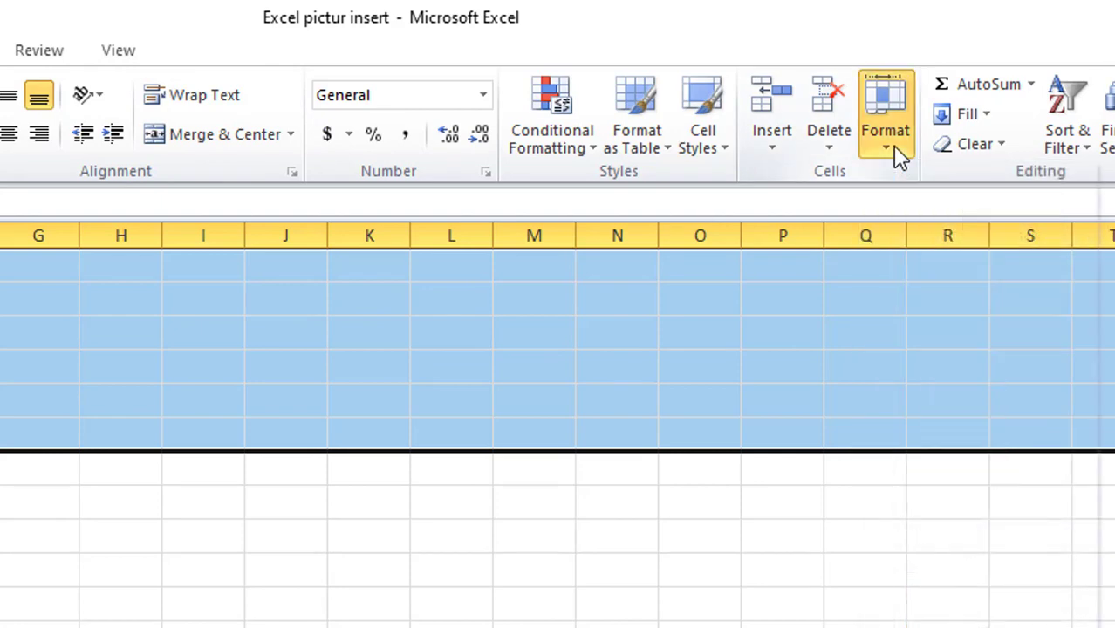
pyautogui.click(899, 157)
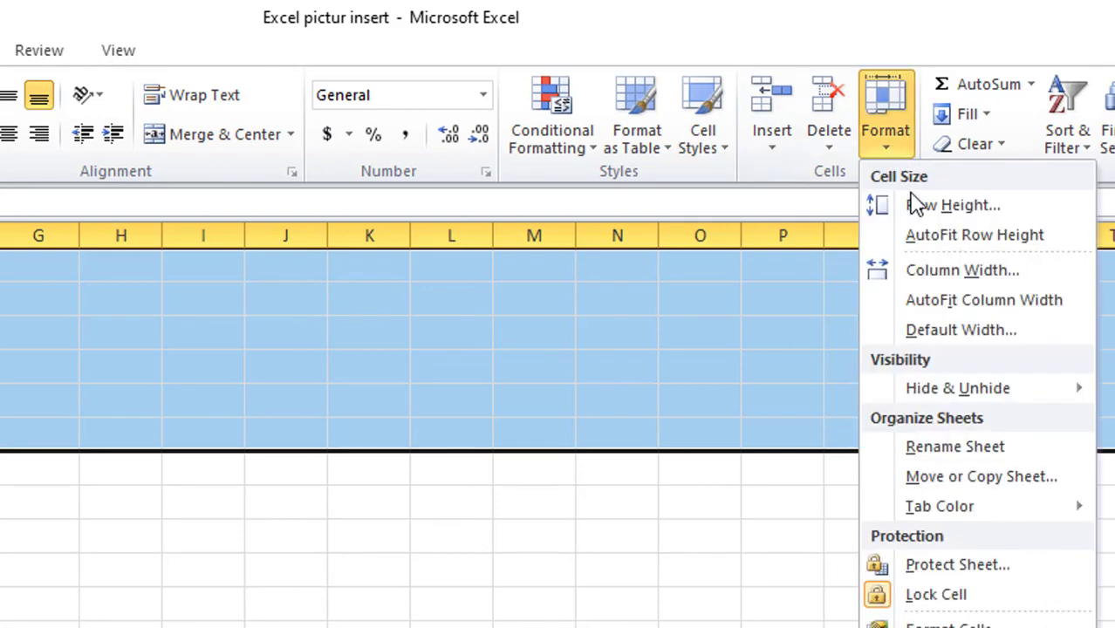
pyautogui.click(927, 206)
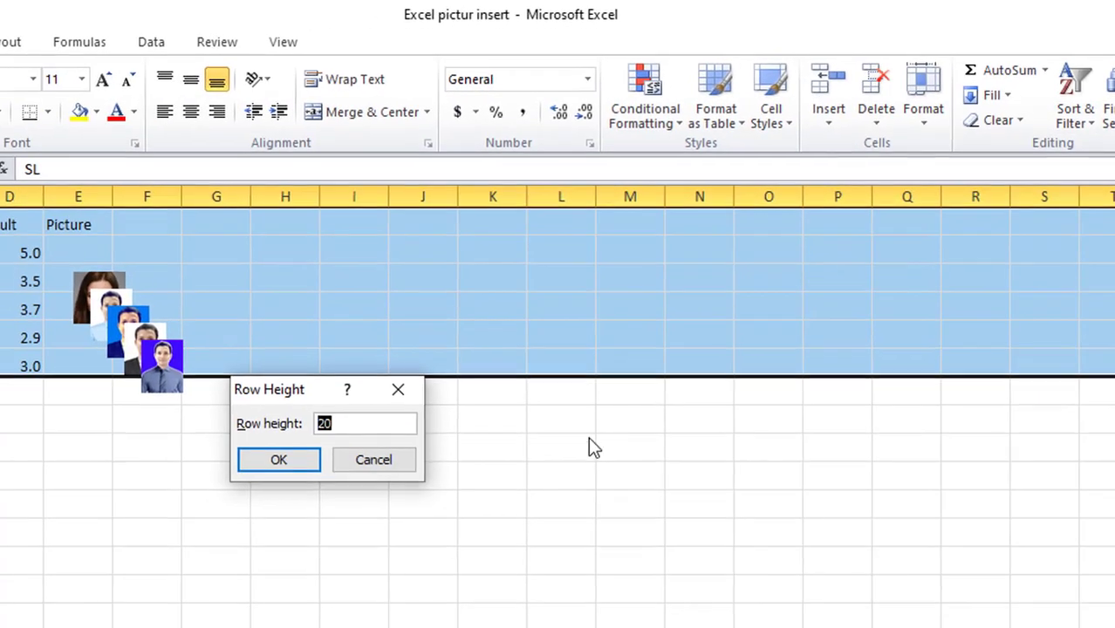
pyautogui.click(333, 423)
pyautogui.write('3')
pyautogui.press('Return')
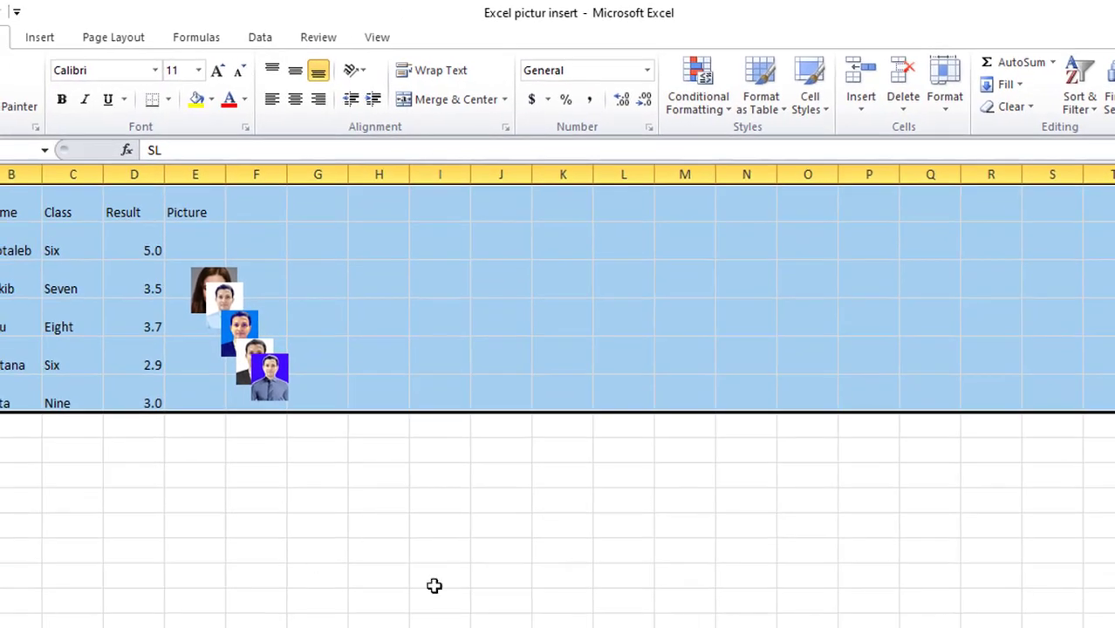
# - Arrange the five portraits one below another in the Picture column, shrinking the light-blue-shirt portrait to match the others
pyautogui.click(385, 314)
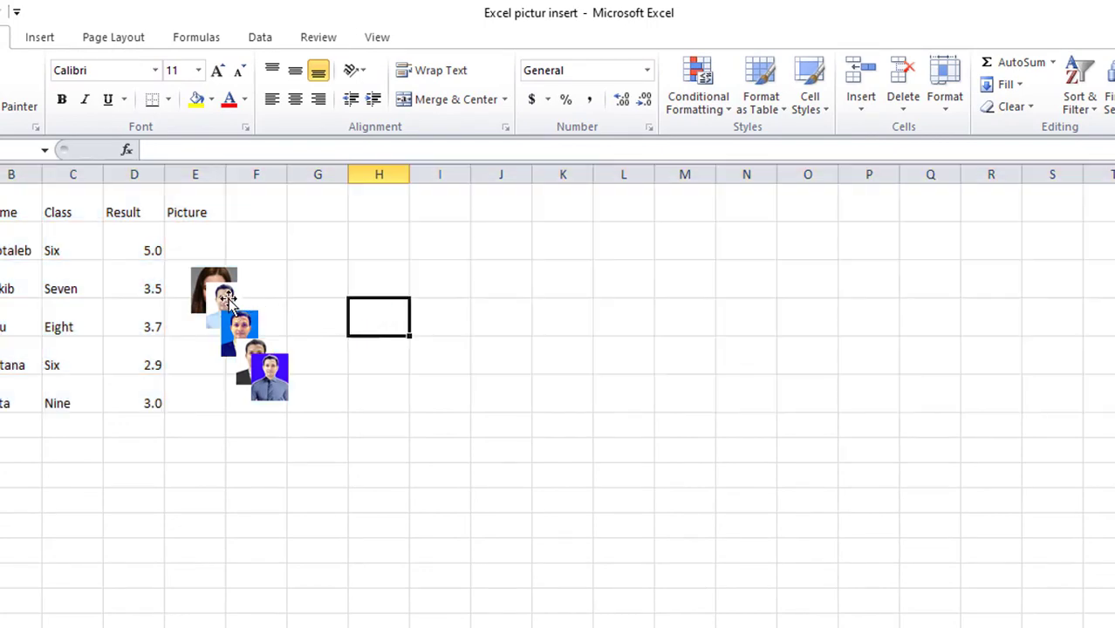
pyautogui.moveTo(216, 283); pyautogui.dragTo(203, 250)
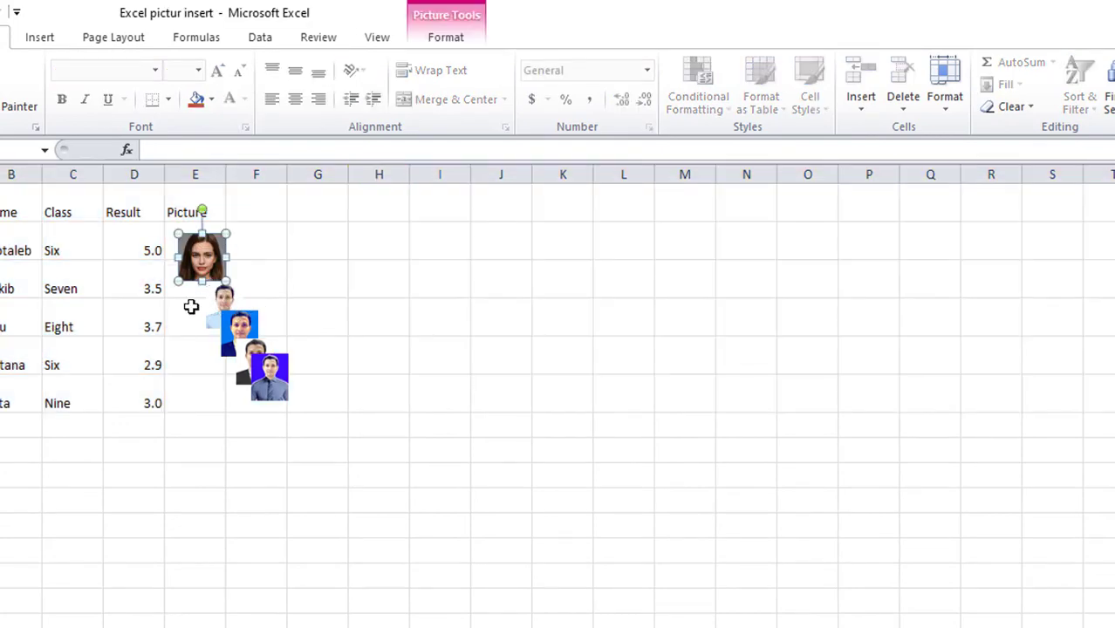
pyautogui.moveTo(223, 300); pyautogui.dragTo(235, 355)
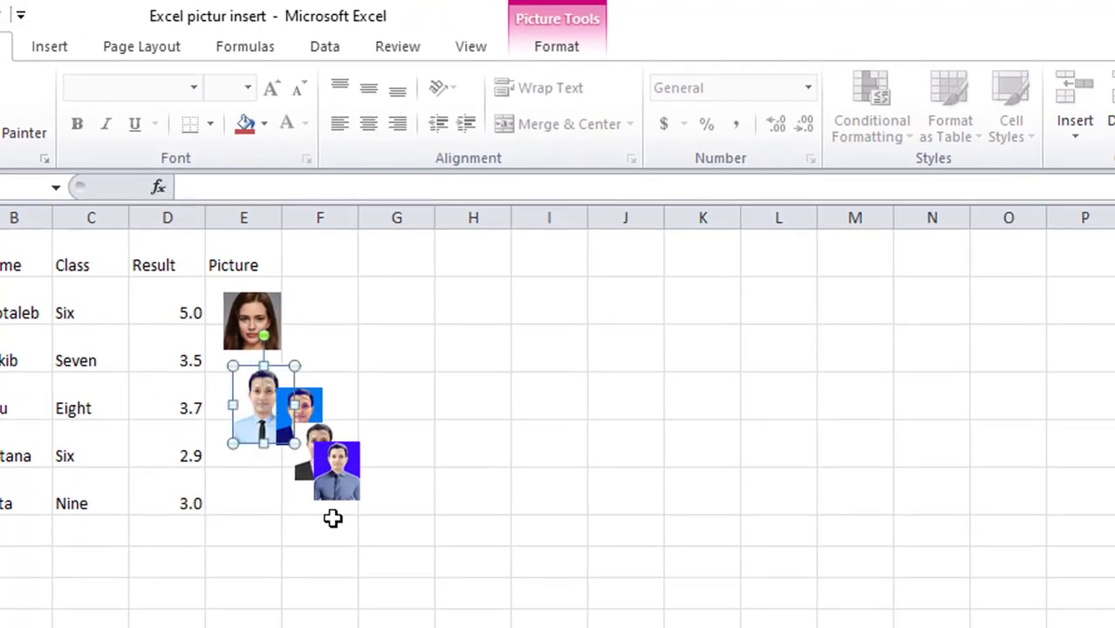
pyautogui.moveTo(295, 443); pyautogui.dragTo(275, 424)
pyautogui.moveTo(336, 467); pyautogui.dragTo(257, 483)
pyautogui.moveTo(309, 427); pyautogui.dragTo(276, 442)
pyautogui.click(281, 478)
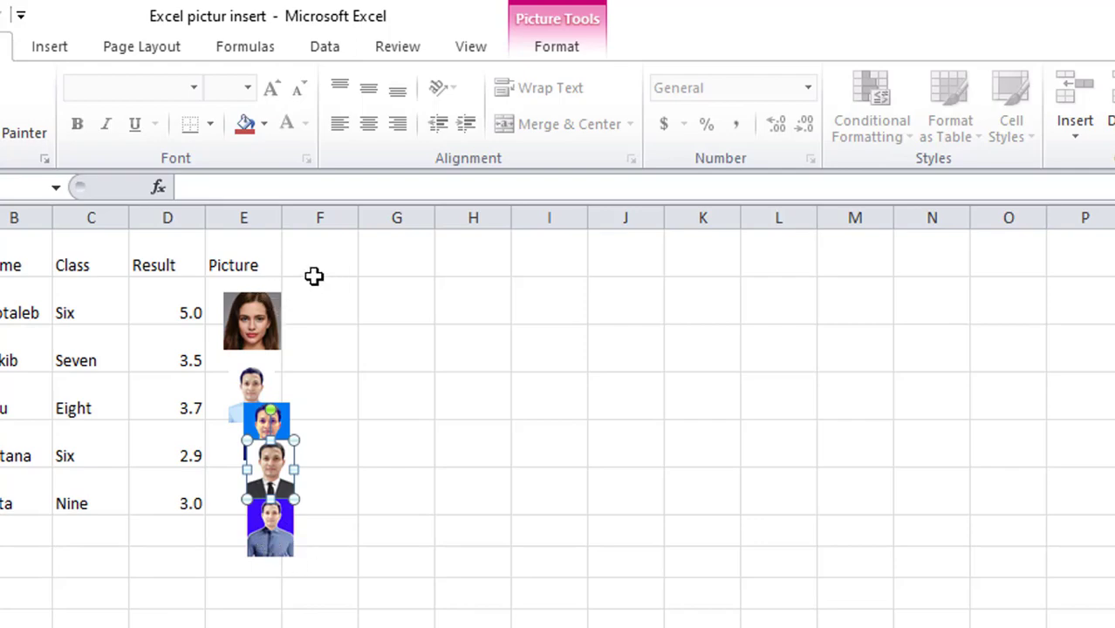
# - Select all five portraits and reduce them to one smaller height so that each fits within a table row
pyautogui.click(253, 321)
pyautogui.keyDown('ctrl'); pyautogui.click(253, 397); pyautogui.keyUp('ctrl')
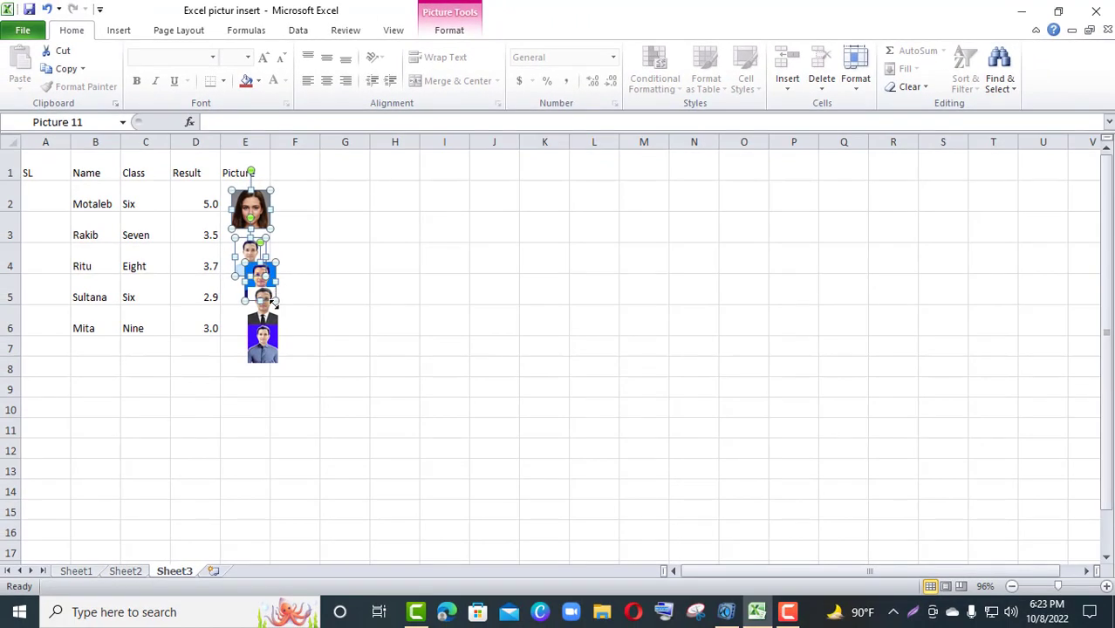
pyautogui.keyDown('ctrl'); pyautogui.click(263, 342); pyautogui.keyUp('ctrl')
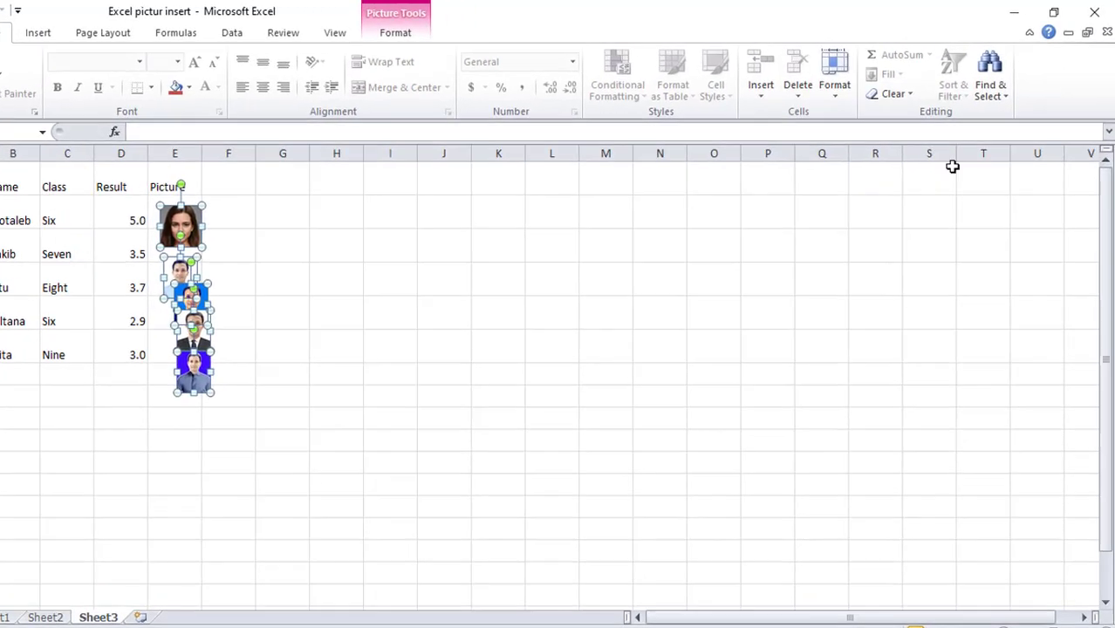
pyautogui.click(413, 40)
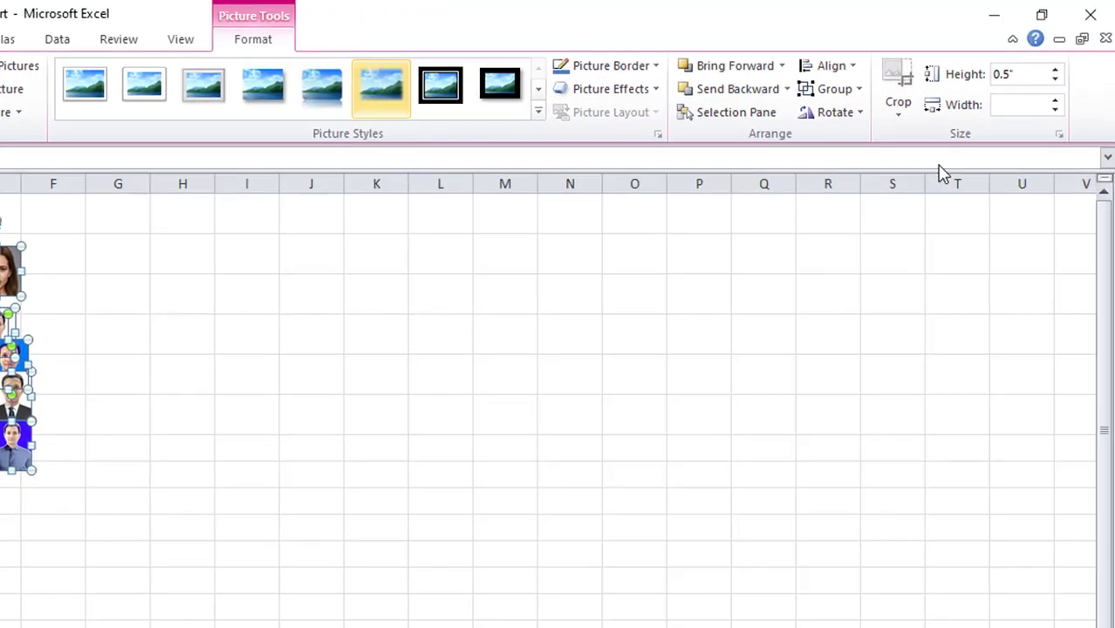
pyautogui.moveTo(946, 128); pyautogui.dragTo(903, 128)
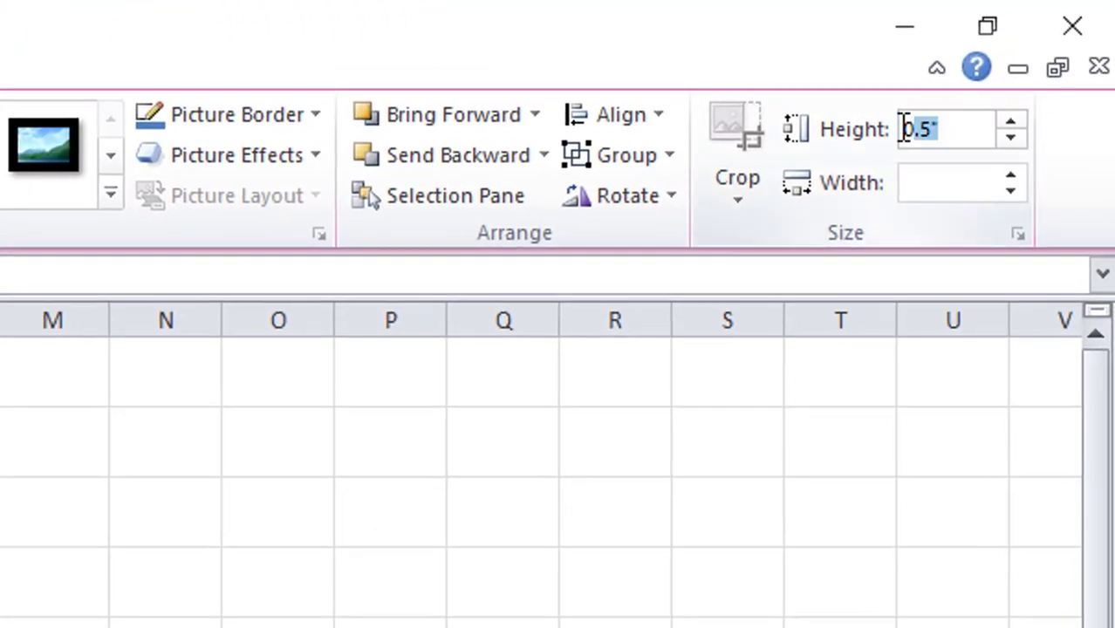
pyautogui.press('BackSpace')
pyautogui.write('0.6')
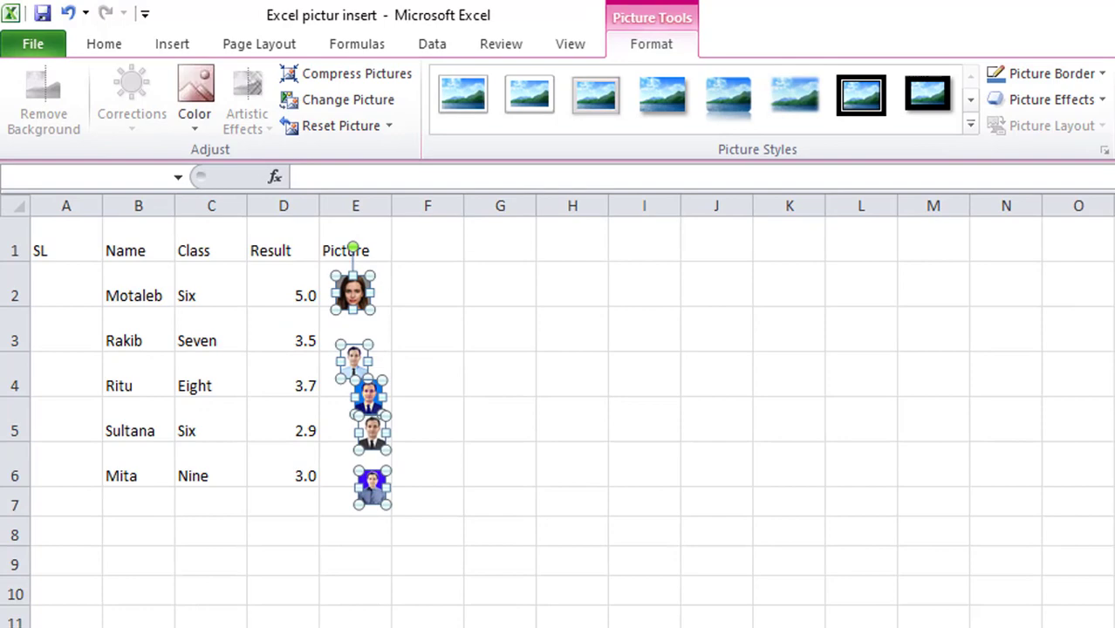
# - Move the woman's portrait into row 2 and the light-blue-shirt portrait into row 3 of the Picture column
pyautogui.scroll(8, 571, 410)
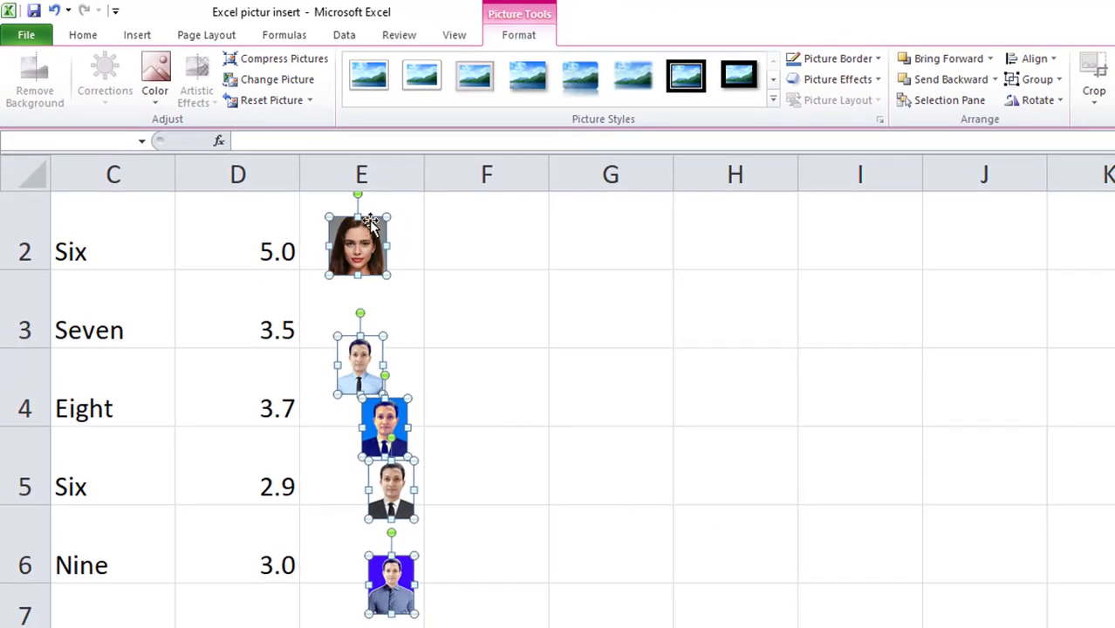
pyautogui.scroll(1, 436, 332)
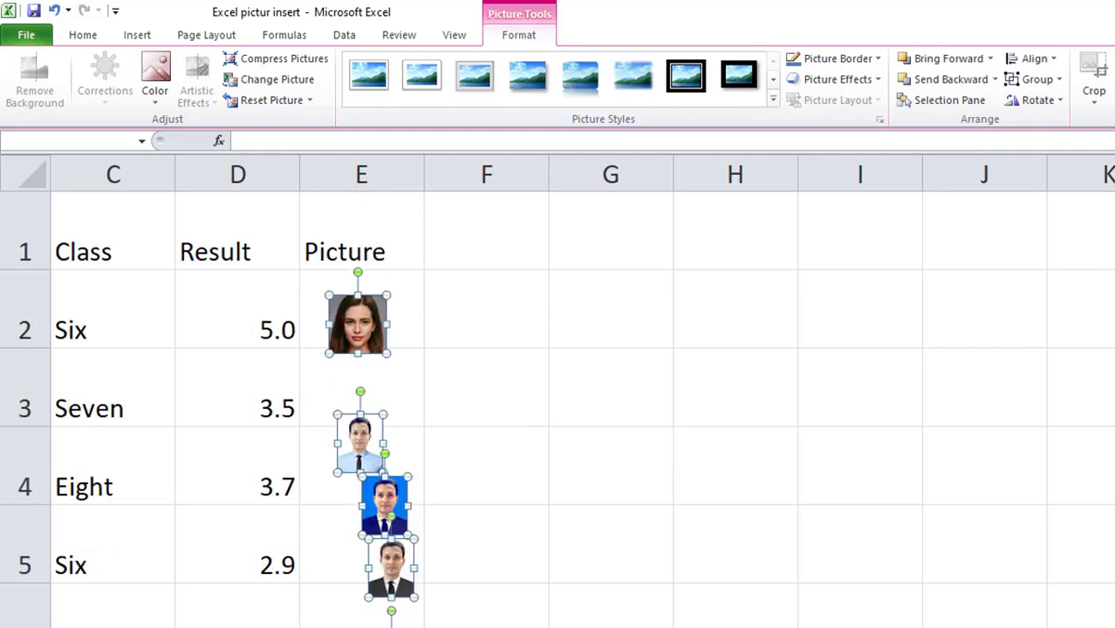
pyautogui.moveTo(350, 326); pyautogui.dragTo(345, 307)
pyautogui.click(411, 419)
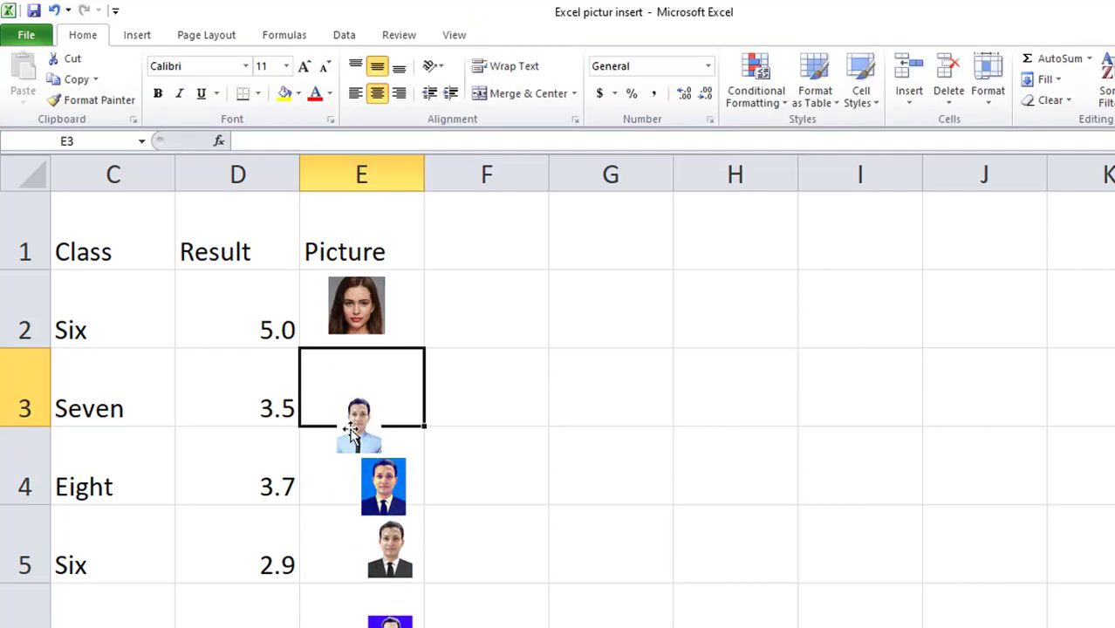
pyautogui.click(360, 410)
pyautogui.moveTo(370, 387); pyautogui.dragTo(361, 374)
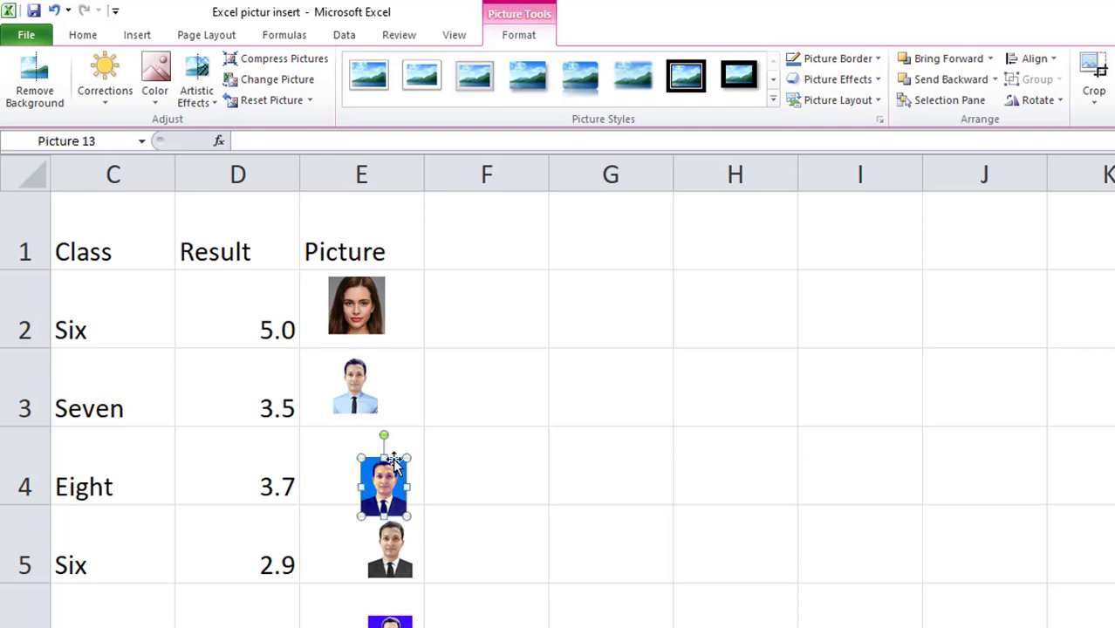
# - Move the remaining three portraits into rows 4, 5 and 6 of the Picture column, in line with those above
pyautogui.moveTo(394, 462); pyautogui.dragTo(368, 443)
pyautogui.click(388, 541)
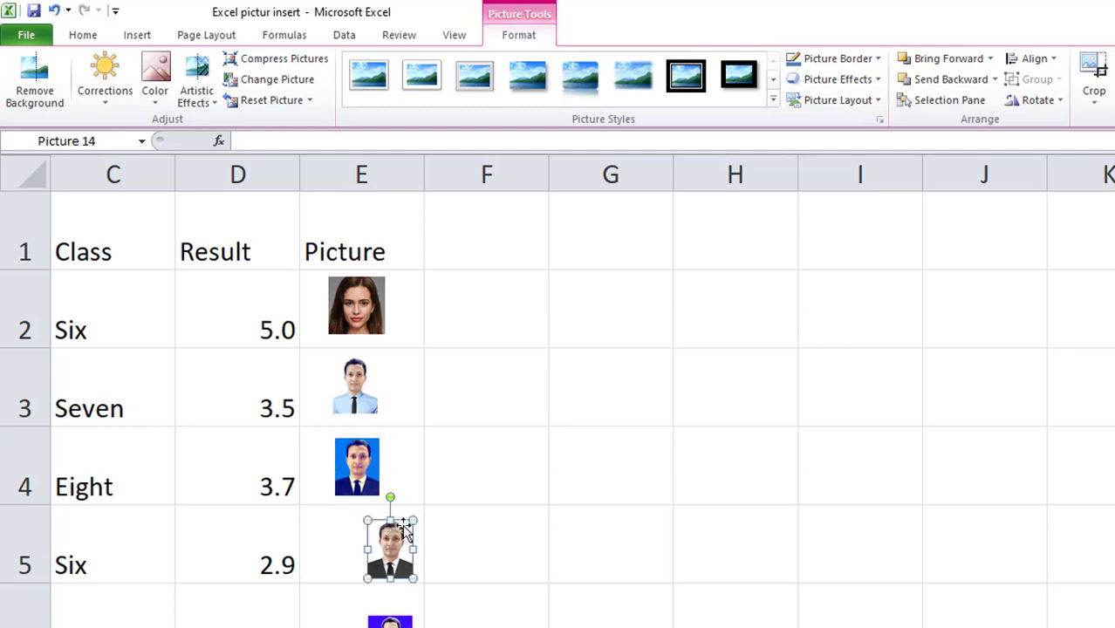
pyautogui.moveTo(388, 541); pyautogui.dragTo(351, 534)
pyautogui.click(391, 621)
pyautogui.moveTo(371, 614); pyautogui.dragTo(331, 615)
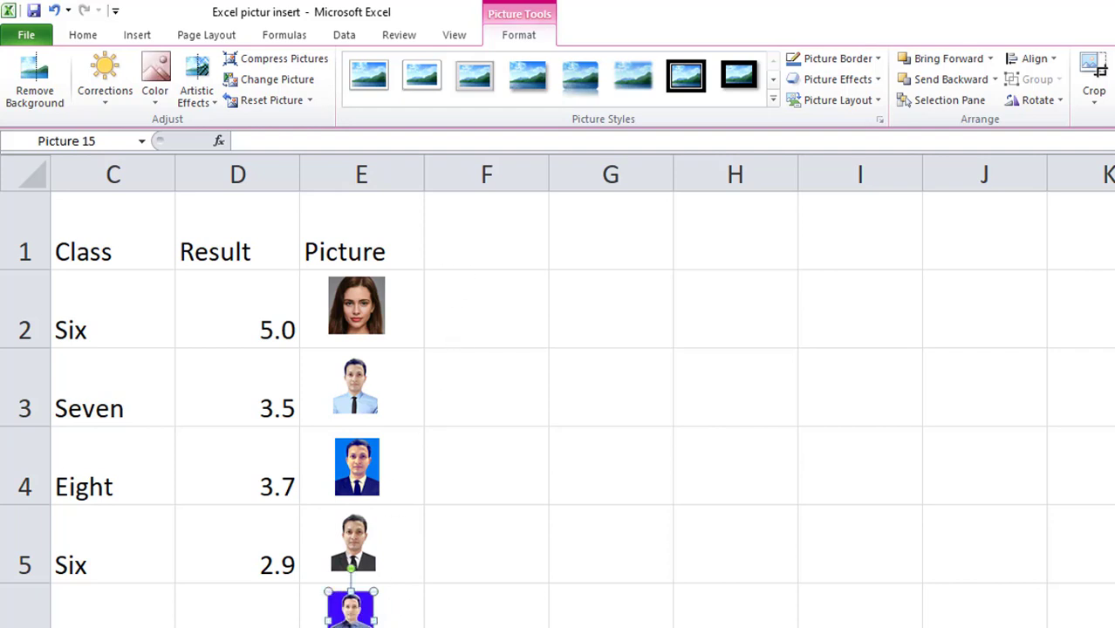
# - Select all five portraits together with Select Objects and apply Align Center to line them up in the Picture column
pyautogui.click(77, 35)
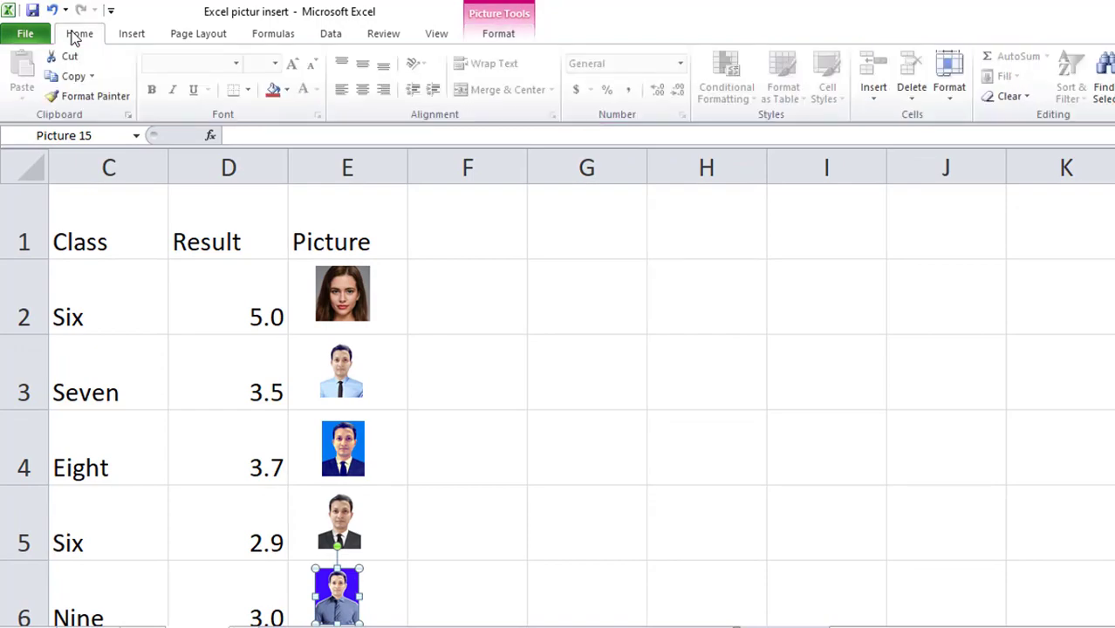
pyautogui.click(1108, 98)
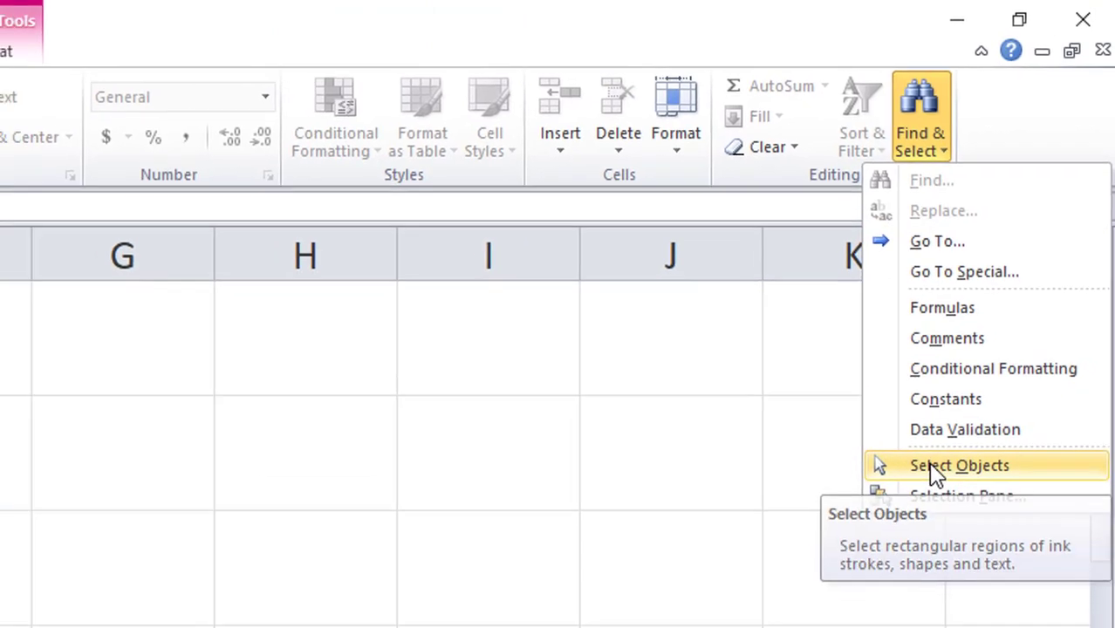
pyautogui.click(924, 488)
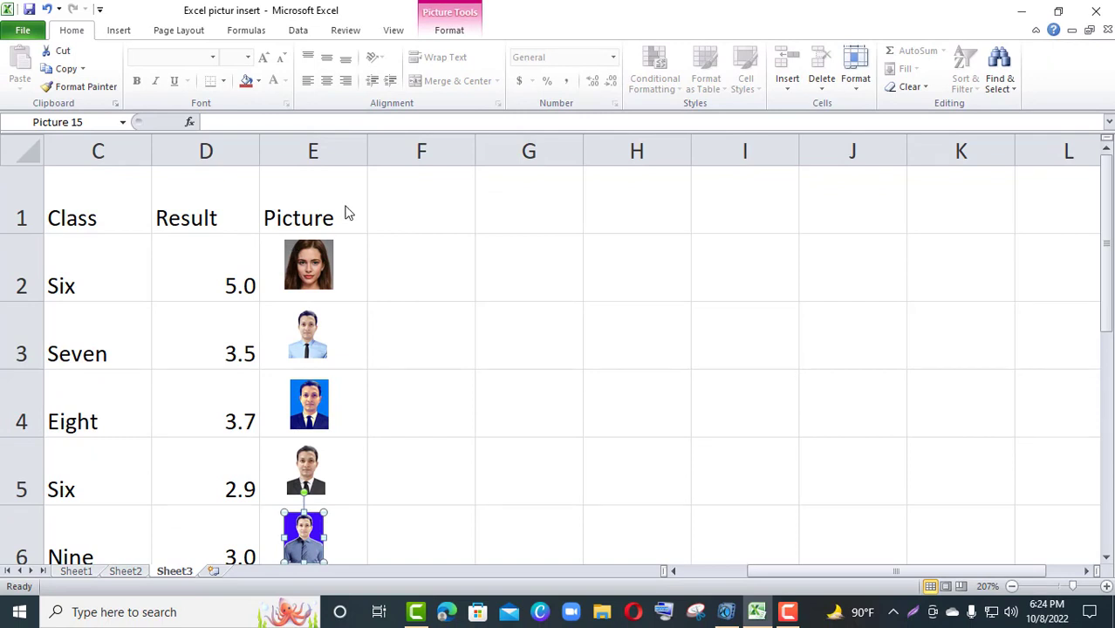
pyautogui.moveTo(345, 212); pyautogui.dragTo(278, 563)
pyautogui.moveTo(1072, 586); pyautogui.dragTo(1056, 586)
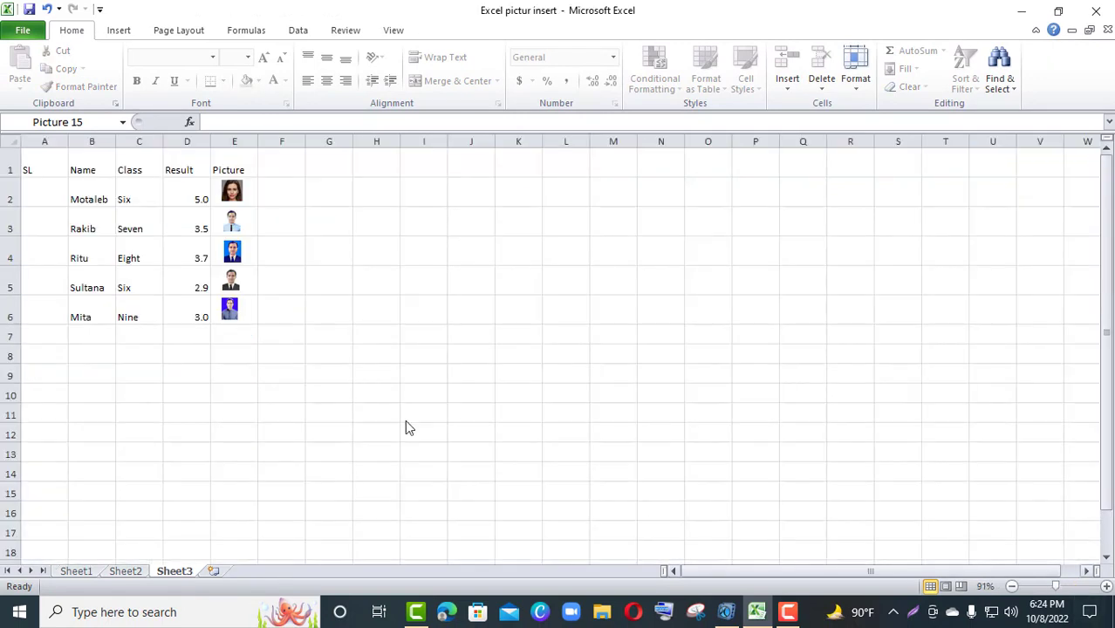
pyautogui.moveTo(231, 280); pyautogui.dragTo(231, 318)
pyautogui.moveTo(249, 182); pyautogui.dragTo(186, 328)
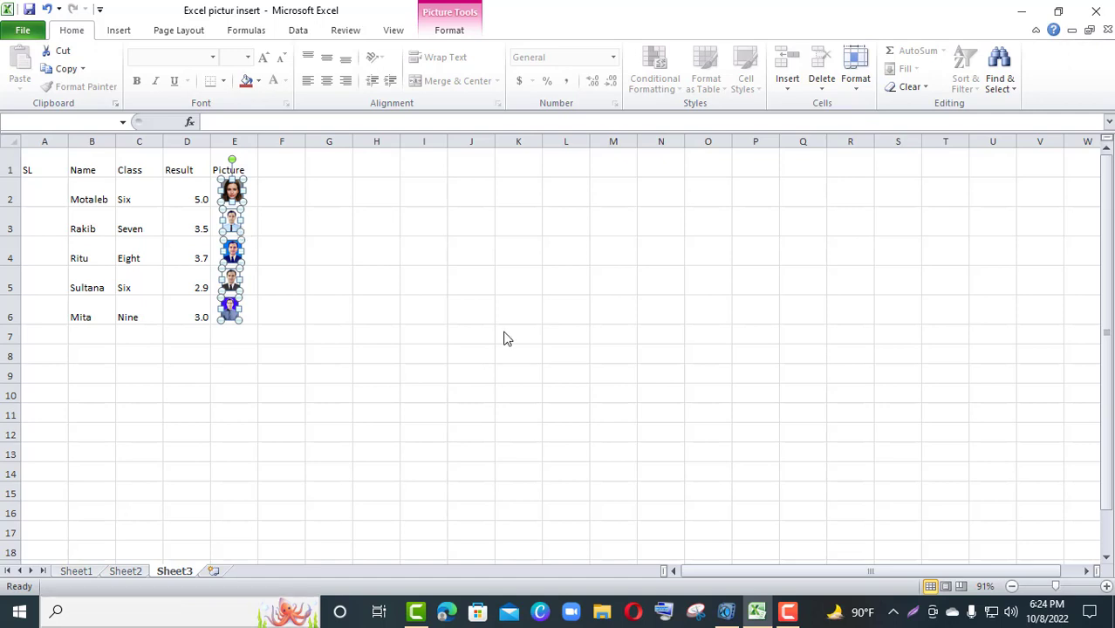
pyautogui.click(451, 30)
pyautogui.click(913, 52)
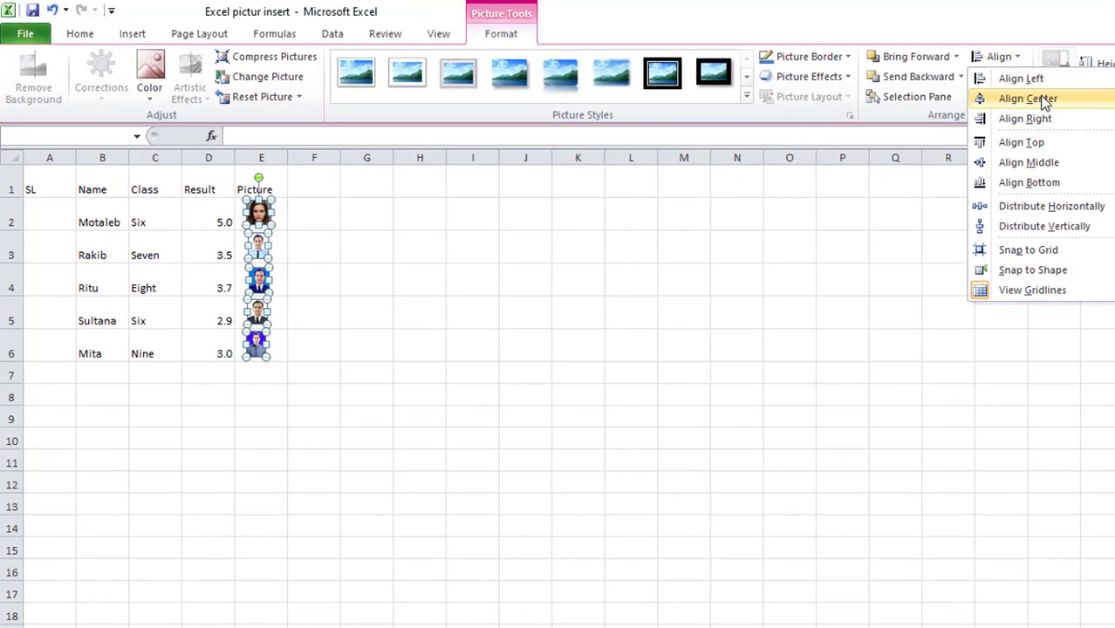
pyautogui.click(921, 88)
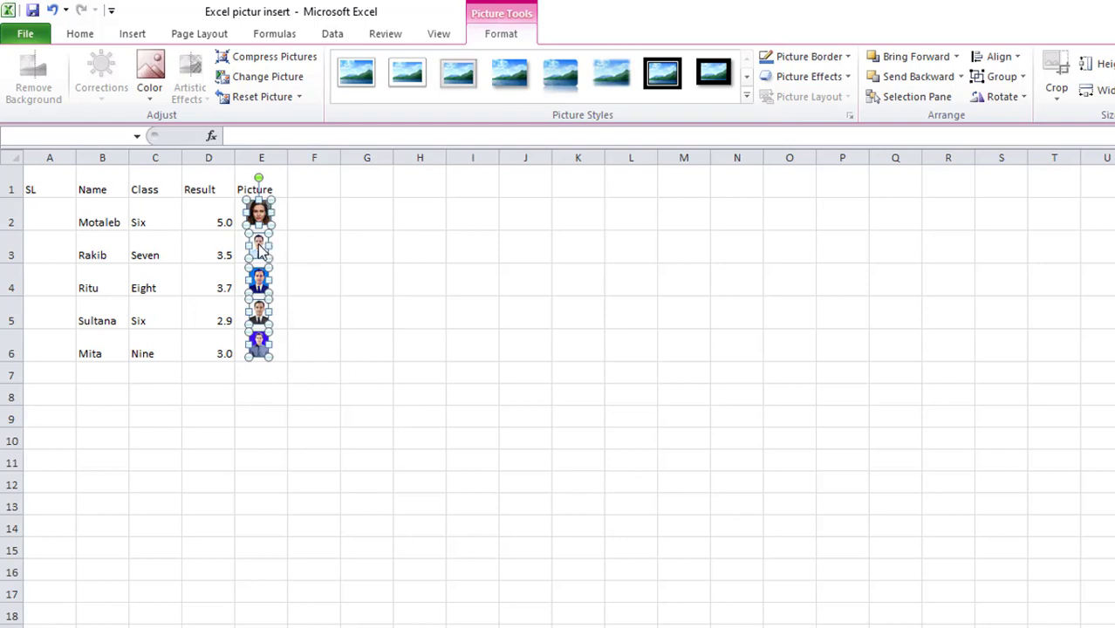
pyautogui.click(299, 289)
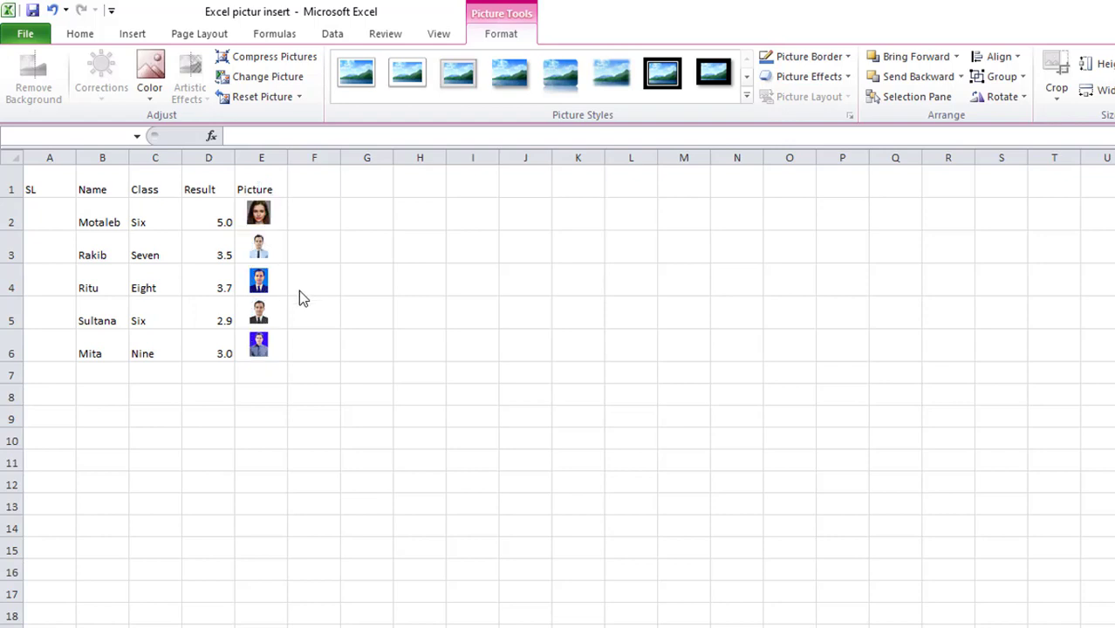
# - Reselect the five portraits one by one, apply Align Center again and deselect them
pyautogui.click(260, 217)
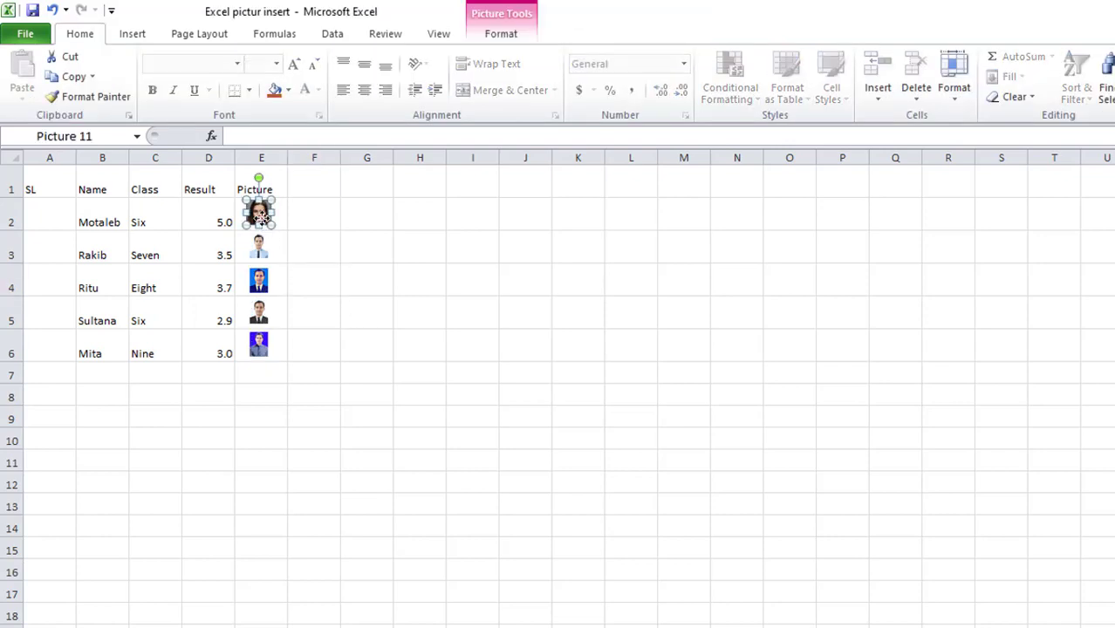
pyautogui.keyDown('ctrl'); pyautogui.click(263, 253); pyautogui.keyUp('ctrl')
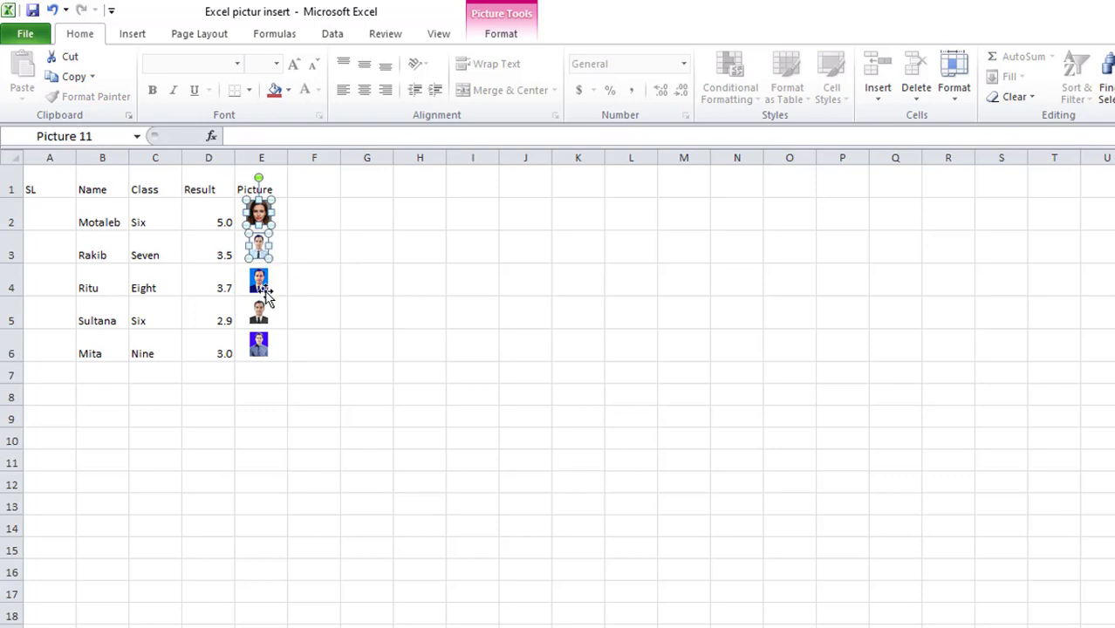
pyautogui.keyDown('ctrl'); pyautogui.click(260, 281); pyautogui.keyUp('ctrl')
pyautogui.keyDown('ctrl'); pyautogui.click(258, 319); pyautogui.keyUp('ctrl')
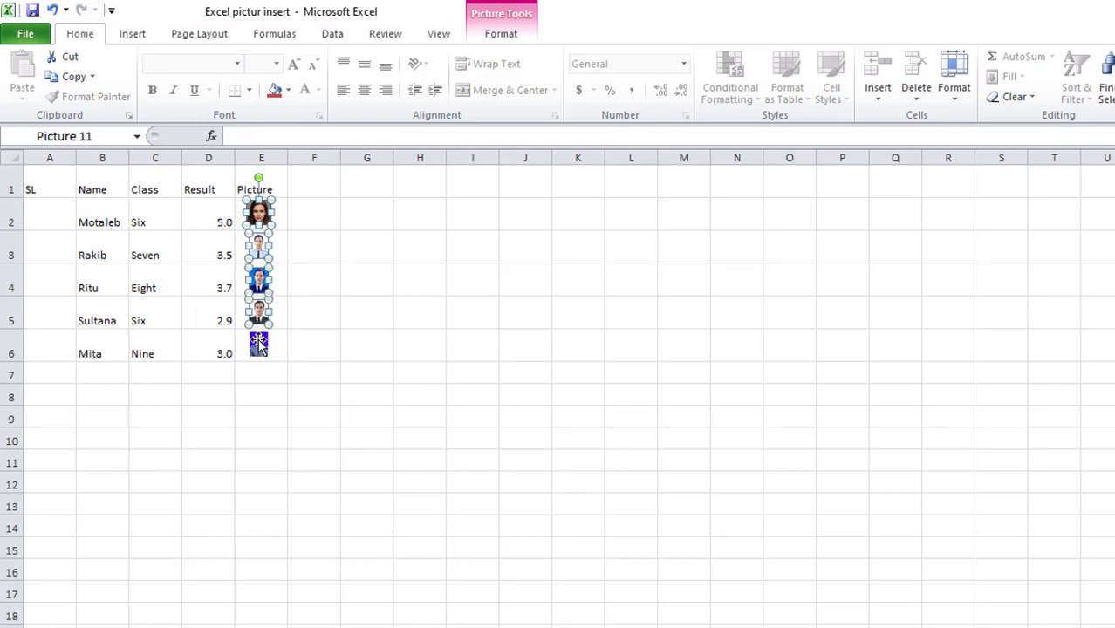
pyautogui.keyDown('ctrl'); pyautogui.click(259, 345); pyautogui.keyUp('ctrl')
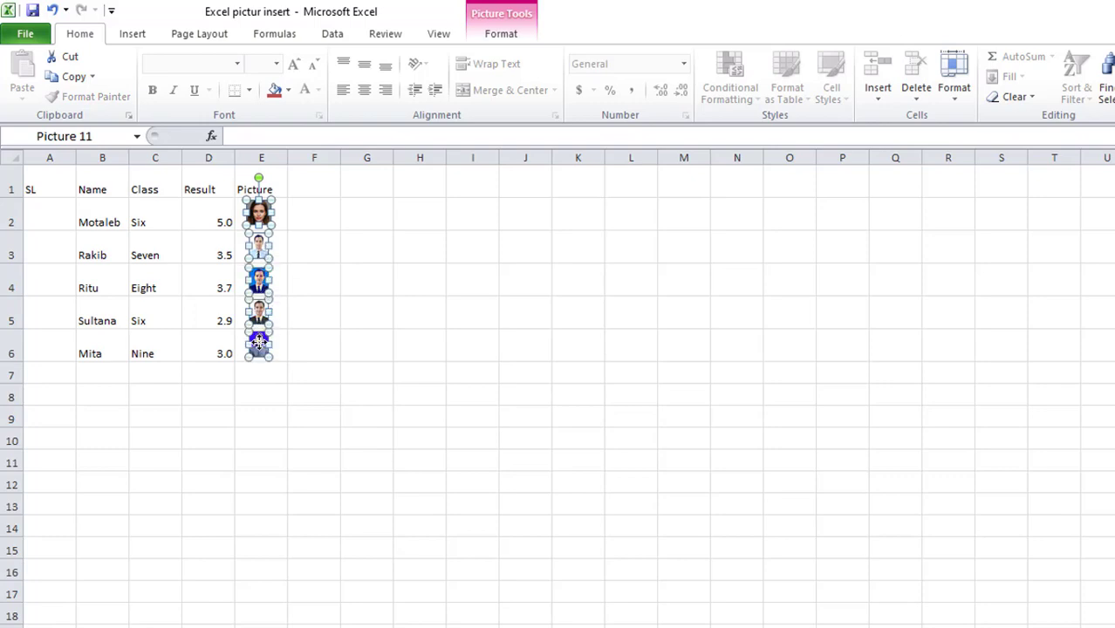
pyautogui.click(495, 35)
pyautogui.click(1013, 59)
pyautogui.click(1013, 59)
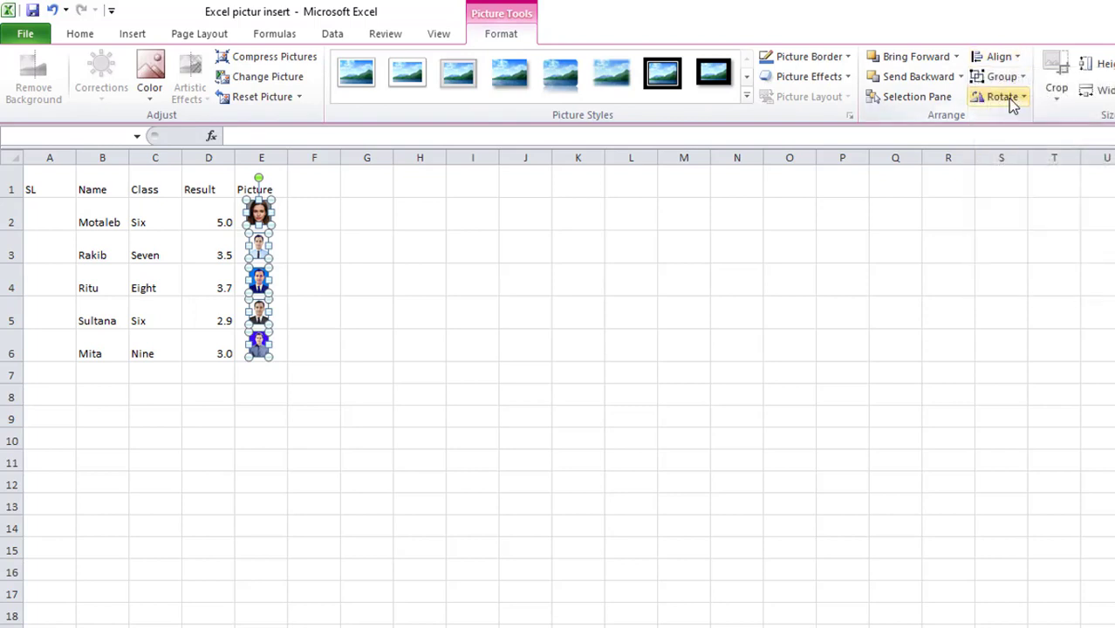
pyautogui.click(999, 56)
pyautogui.click(1016, 100)
pyautogui.click(498, 393)
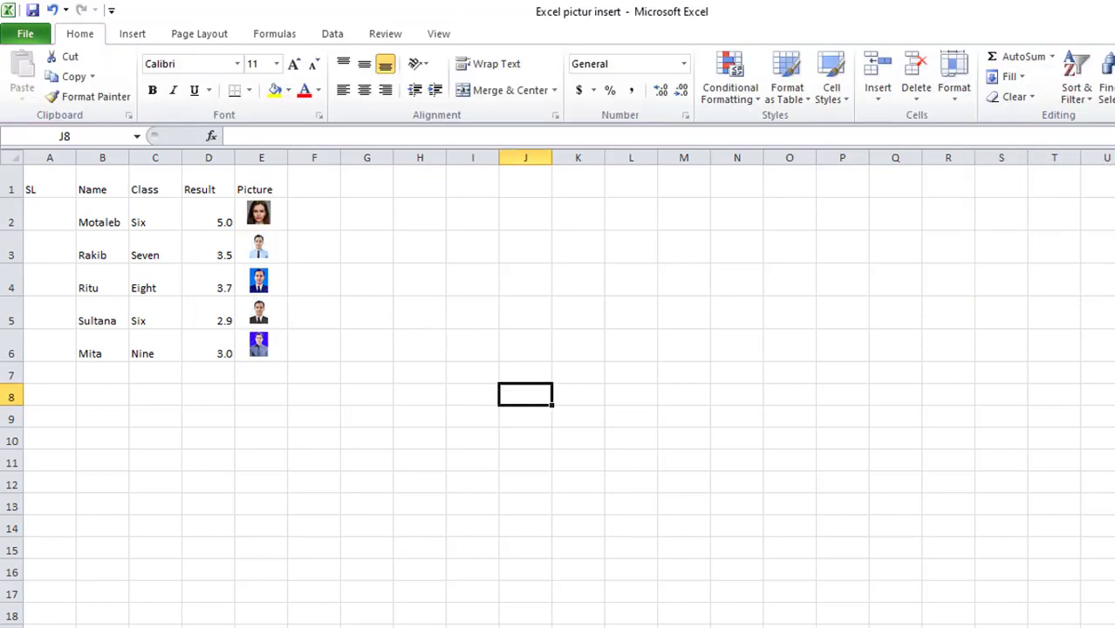
# - Enter 1 in A2 and extend it down to A6 as a fill series, numbering the SL column 1 to 5
pyautogui.scroll(3, 525, 394)
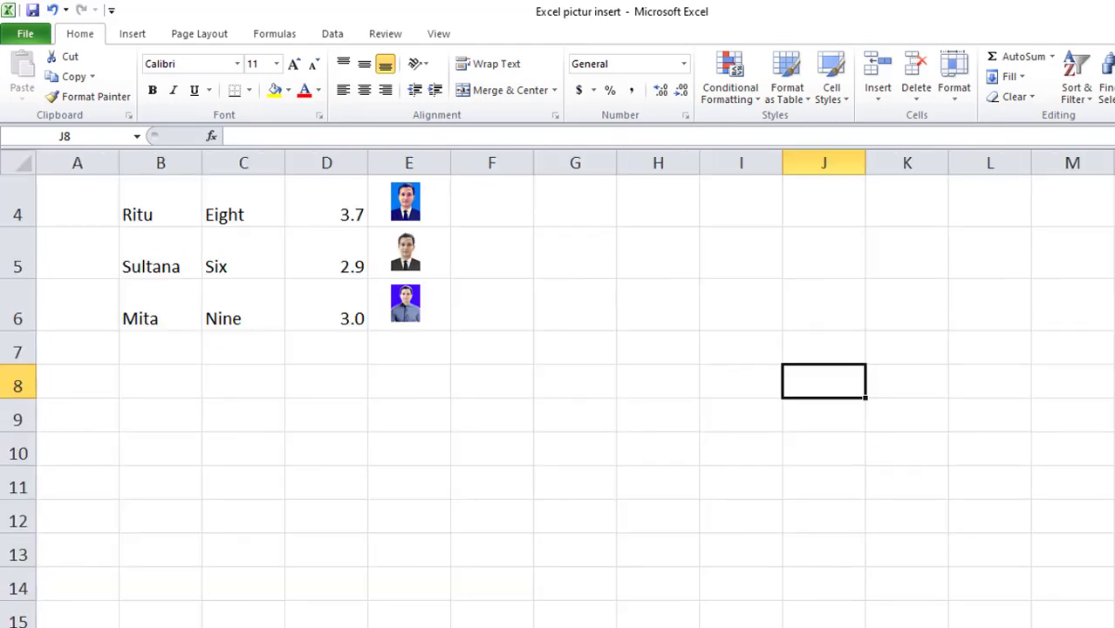
pyautogui.scroll(1, 558, 392)
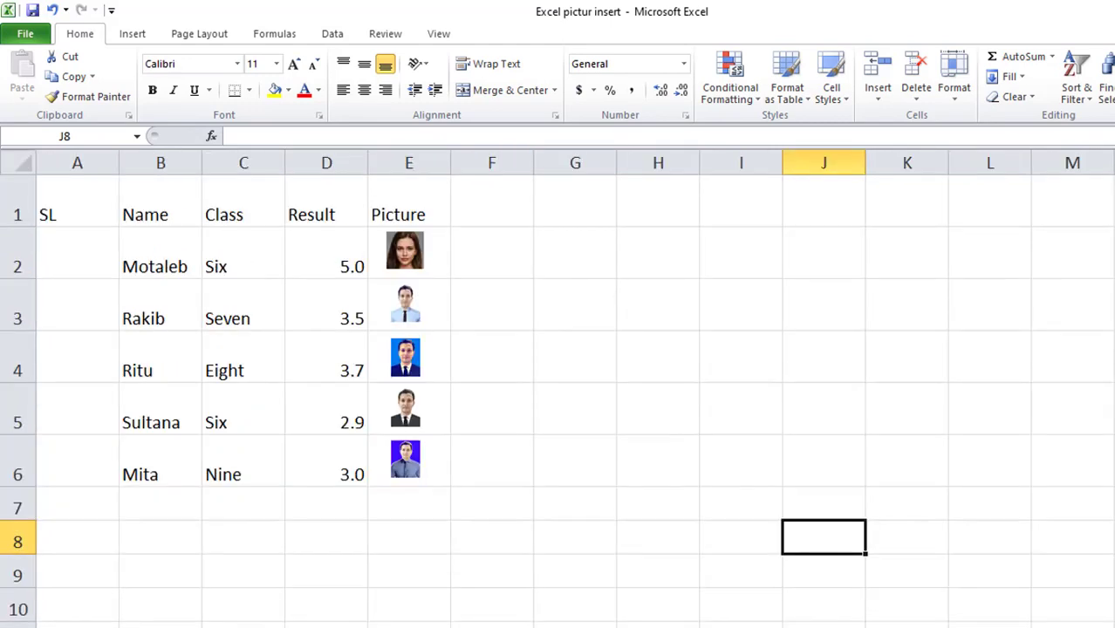
pyautogui.click(669, 535)
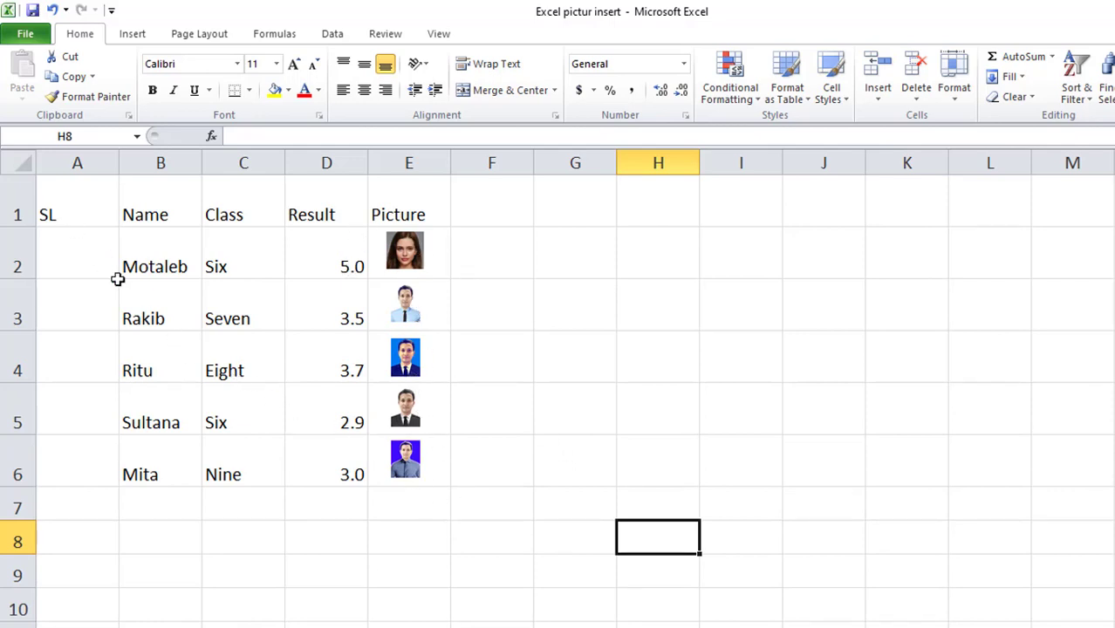
pyautogui.click(82, 260)
pyautogui.write('1')
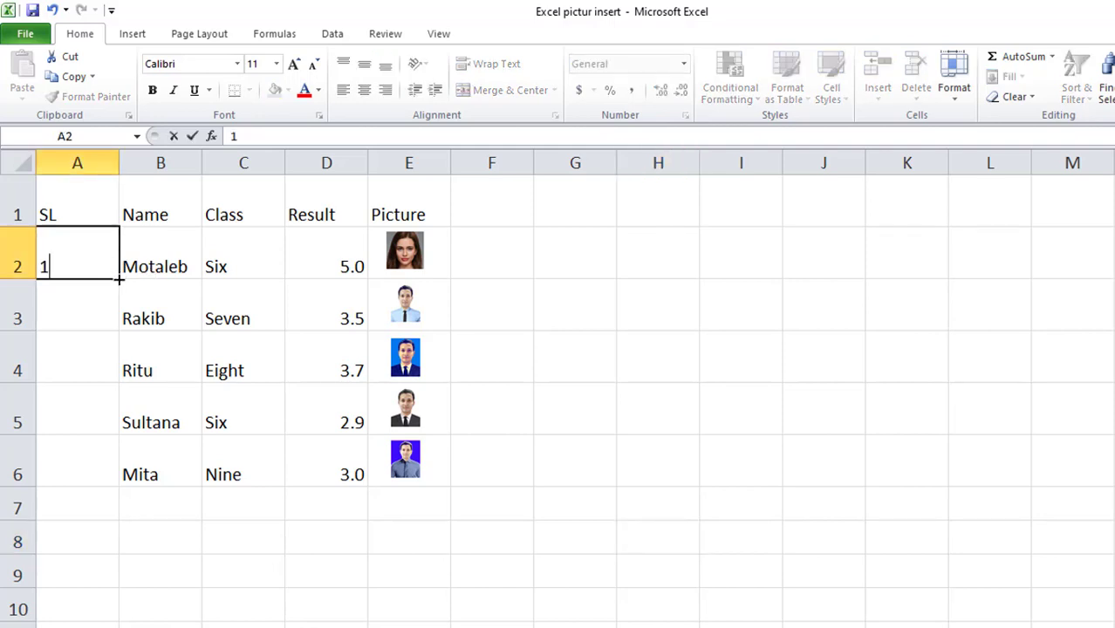
pyautogui.moveTo(119, 279); pyautogui.dragTo(114, 485)
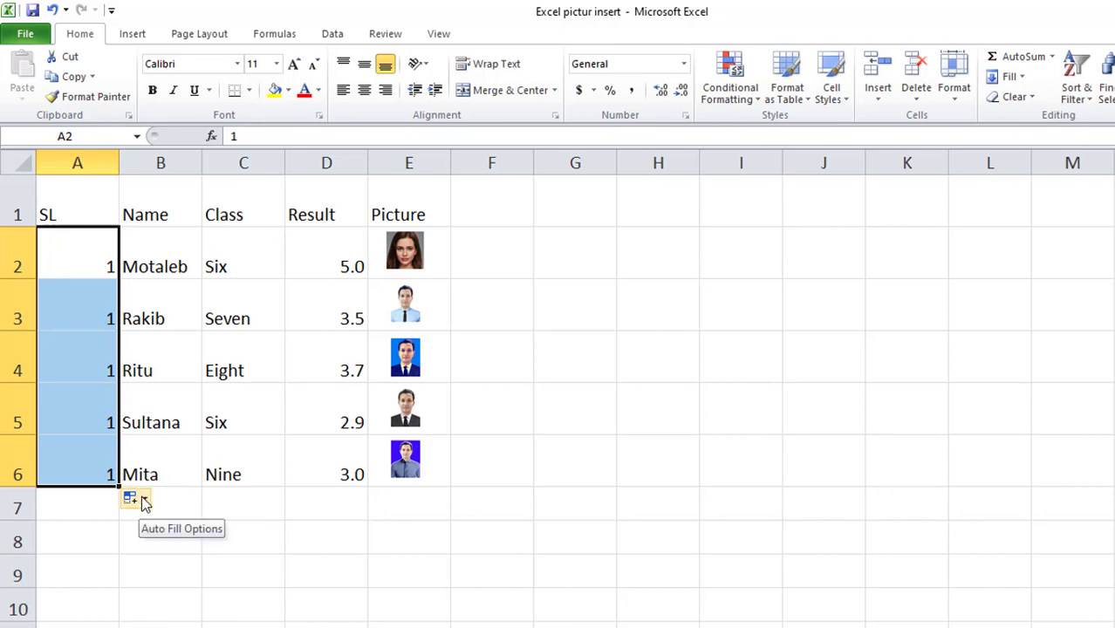
pyautogui.click(145, 502)
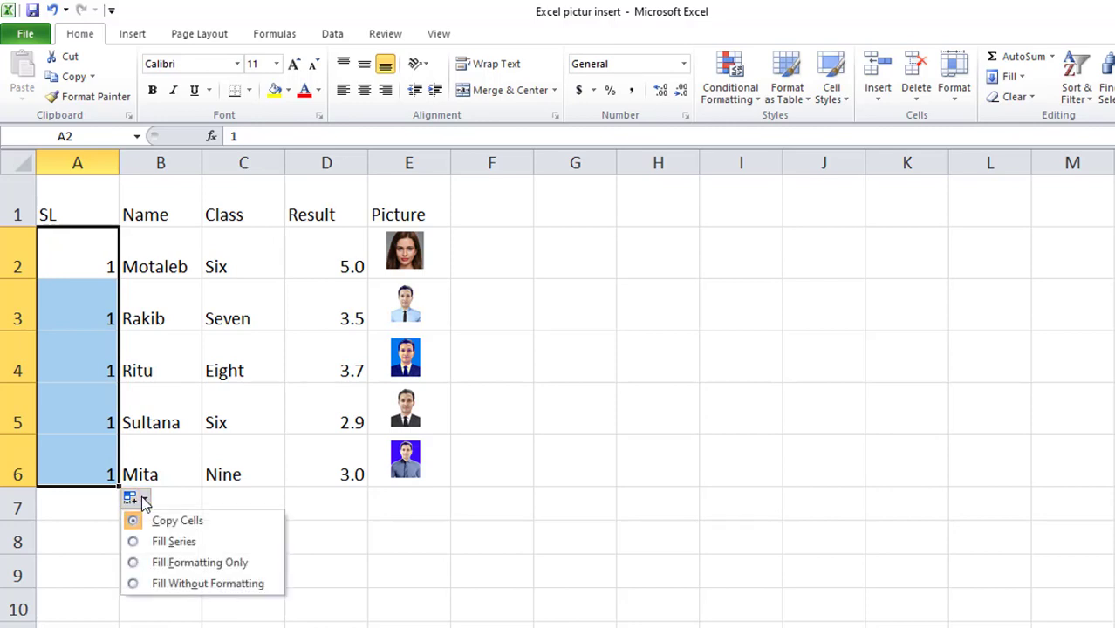
pyautogui.click(165, 542)
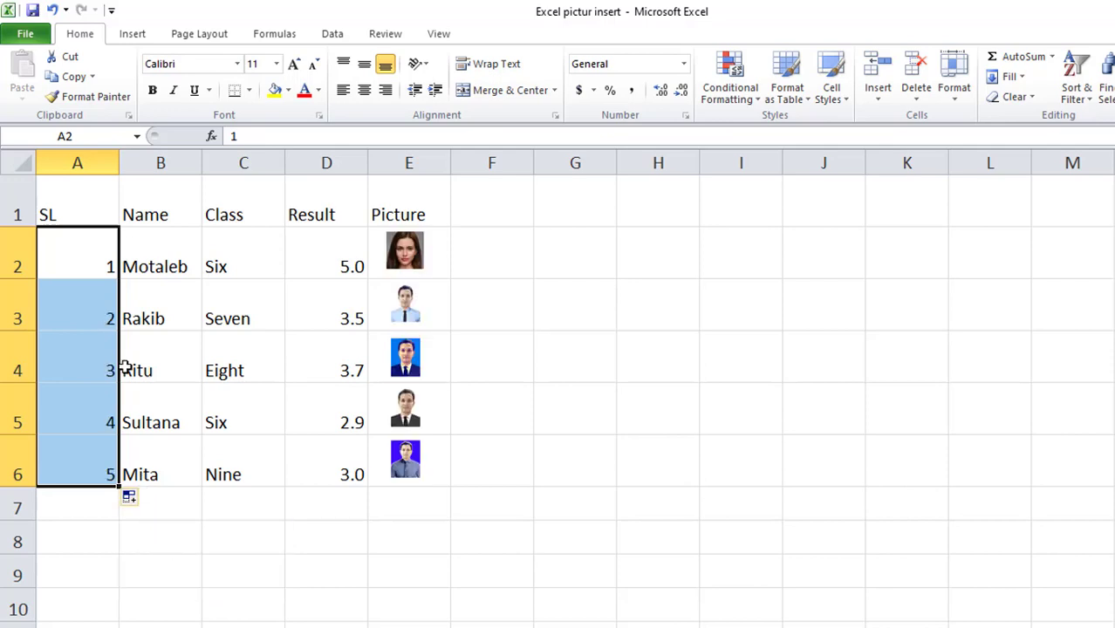
pyautogui.doubleClick(325, 534)
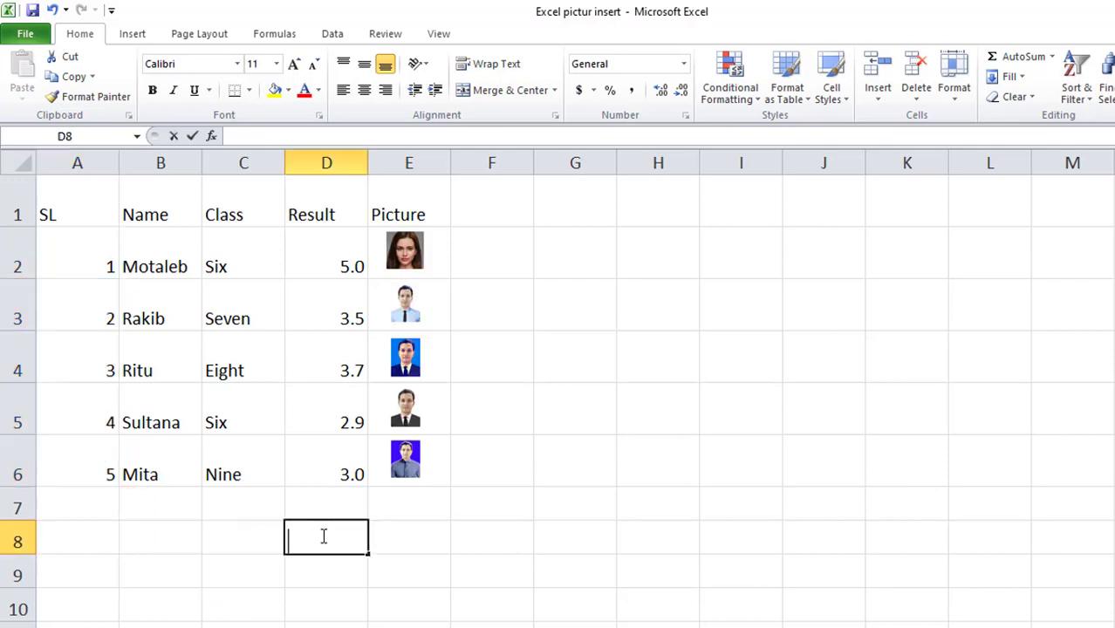
# - Center the contents of A1:D6 and the Picture heading in E1 both vertically and horizontally
pyautogui.moveTo(53, 193); pyautogui.dragTo(301, 457)
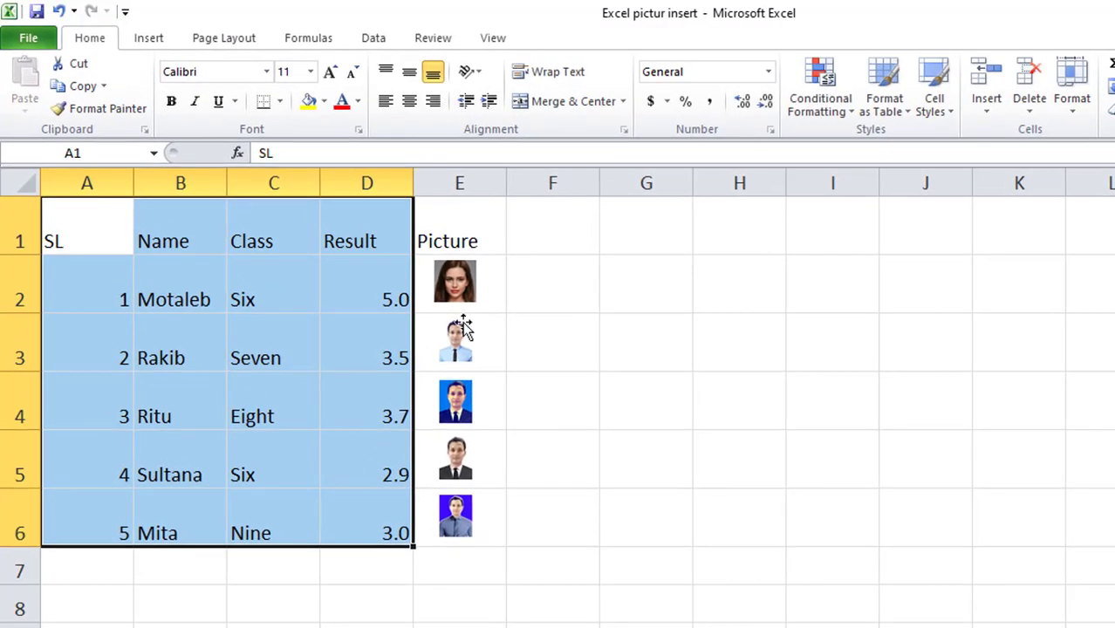
pyautogui.click(409, 72)
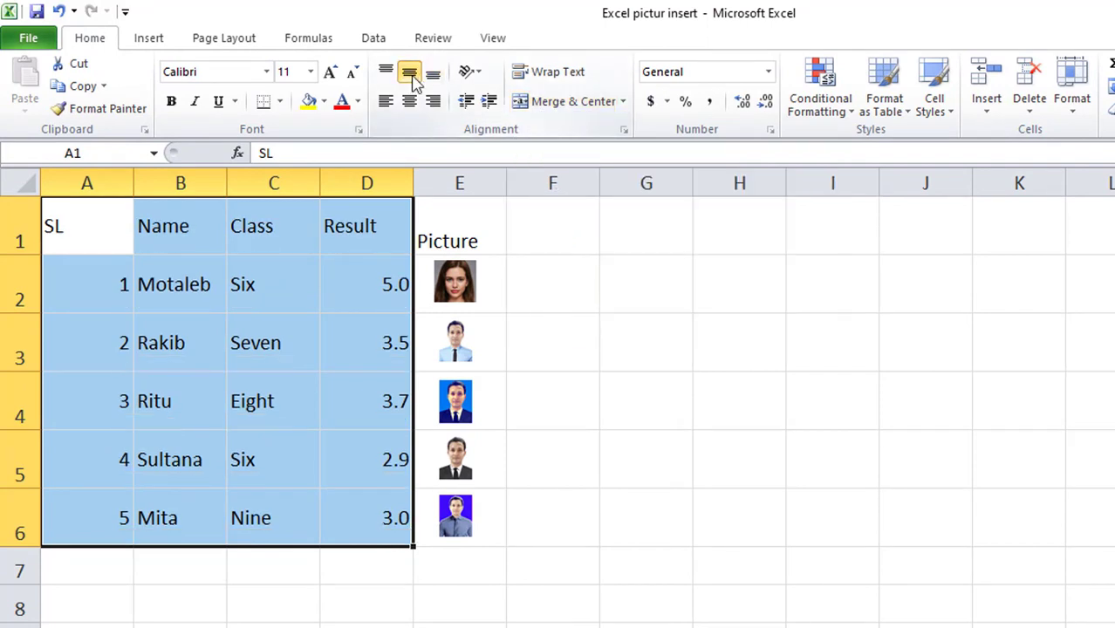
pyautogui.click(409, 101)
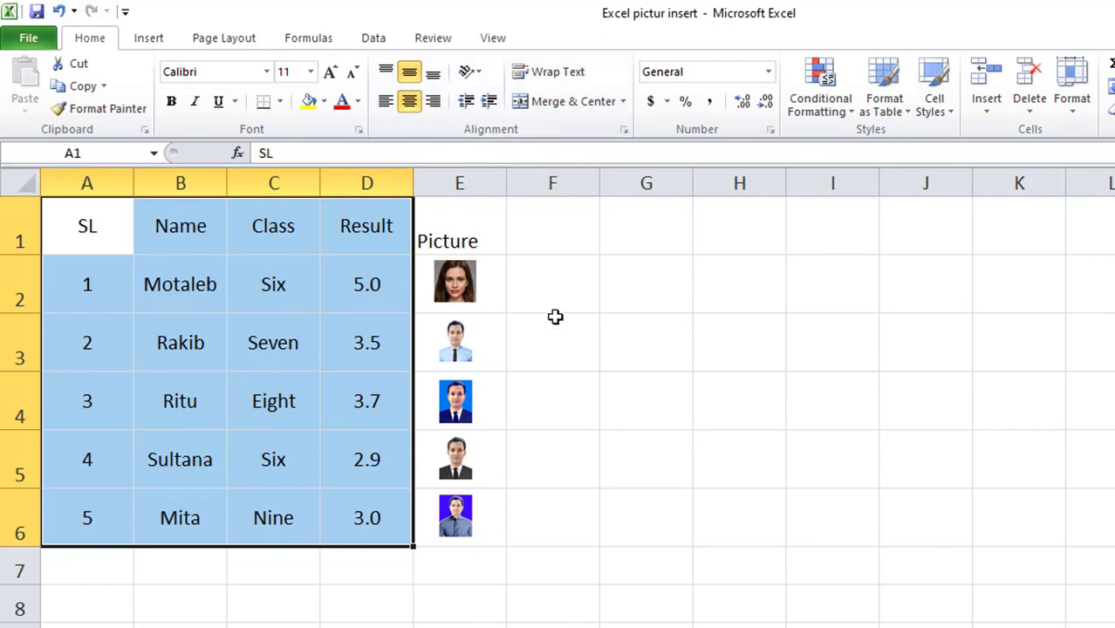
pyautogui.click(452, 241)
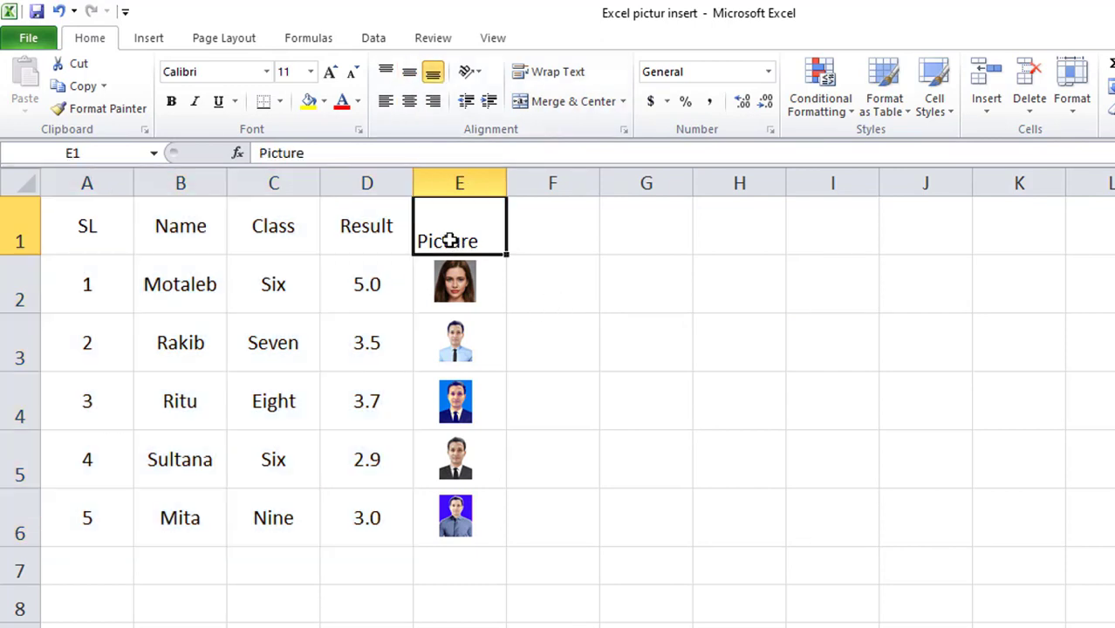
pyautogui.click(409, 101)
pyautogui.click(409, 71)
pyautogui.click(739, 459)
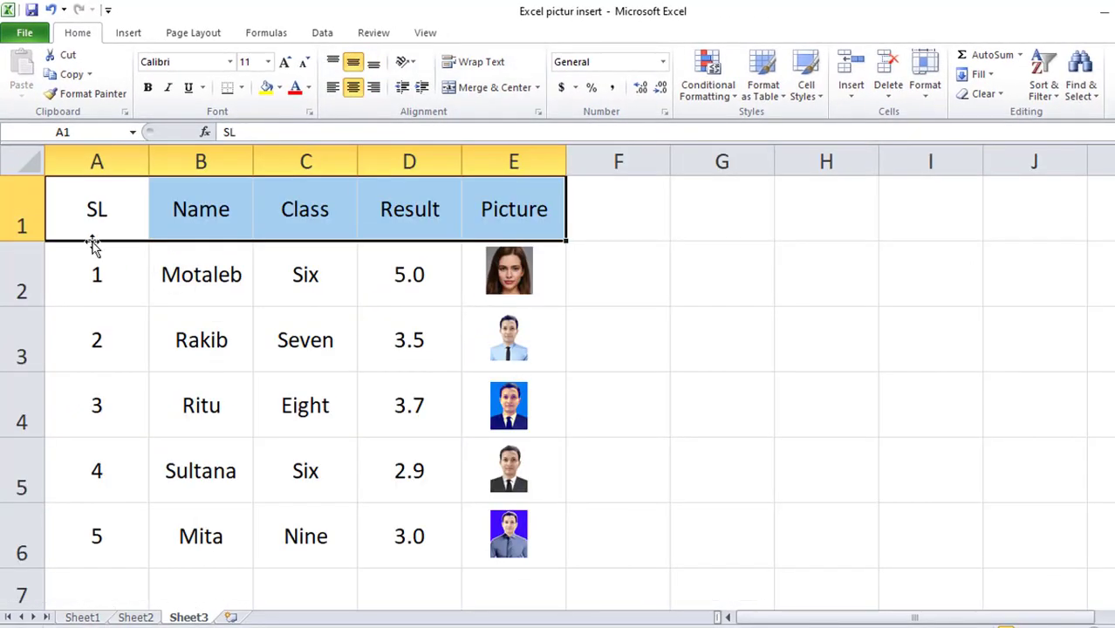
# - Fill the header row A1:E1 with the standard light green color
pyautogui.moveTo(91, 218); pyautogui.dragTo(515, 240)
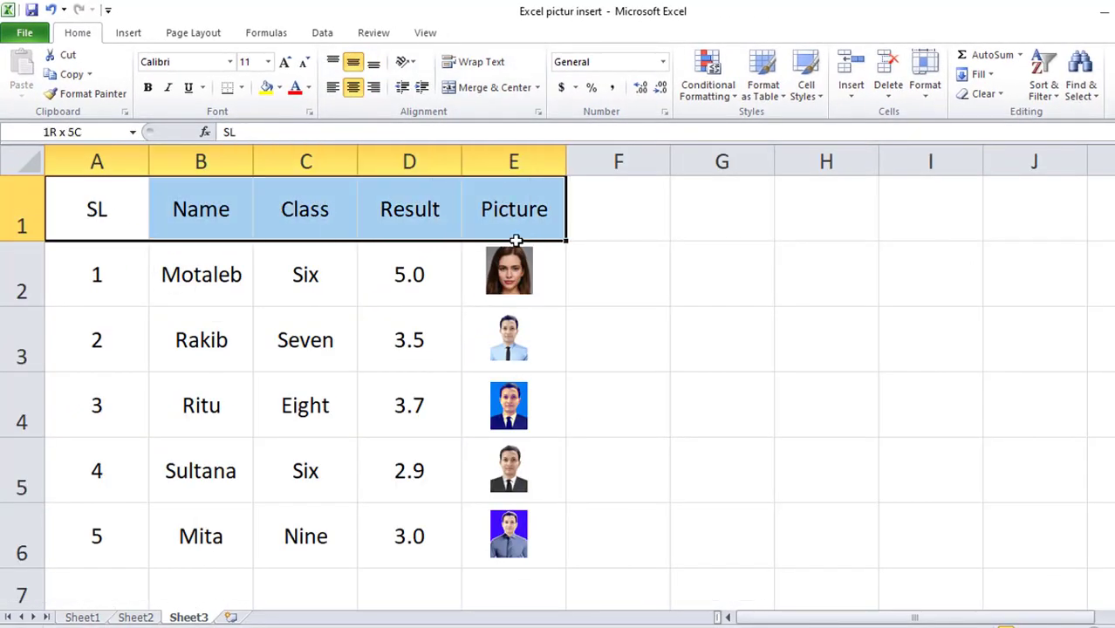
pyautogui.click(279, 88)
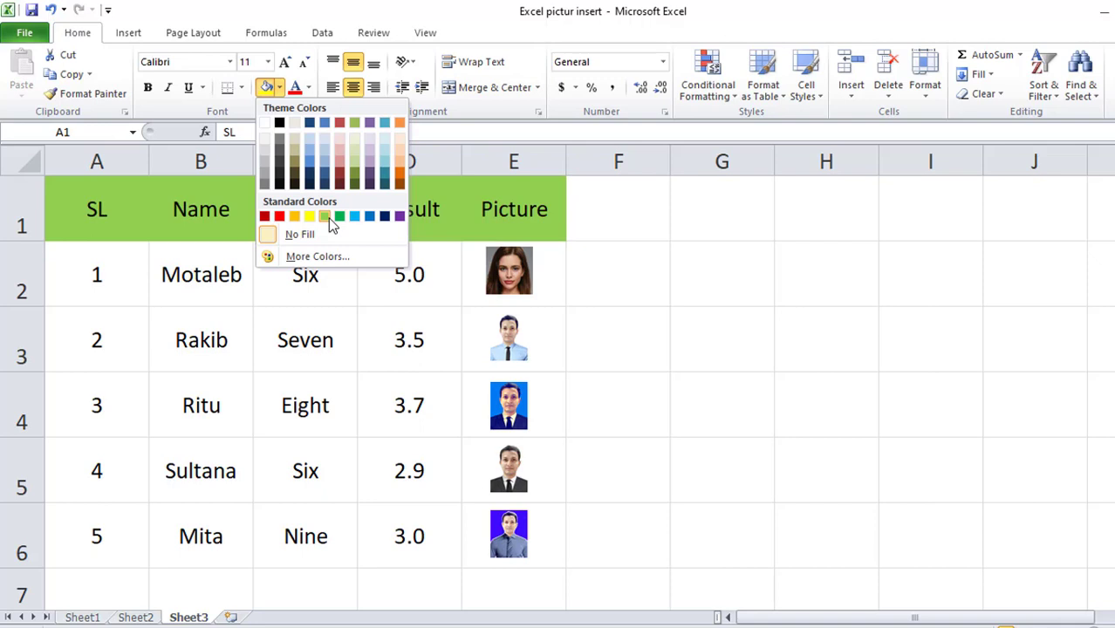
pyautogui.click(324, 216)
# - Fill the data cells A2:D6 with the standard orange color and deselect the range
pyautogui.moveTo(91, 277); pyautogui.dragTo(427, 540)
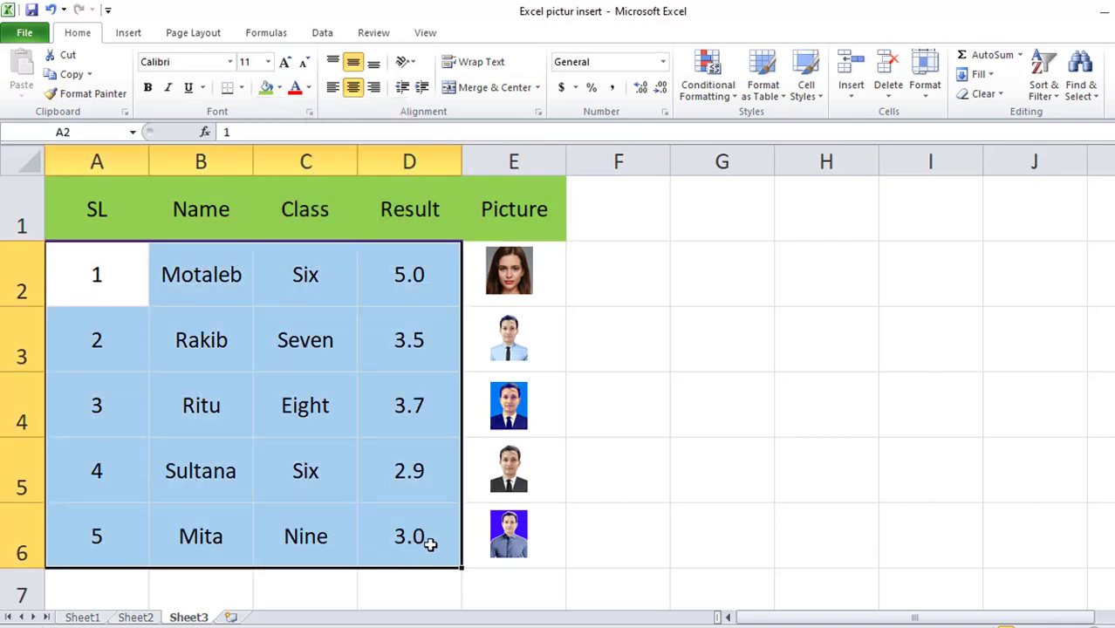
pyautogui.click(242, 87)
pyautogui.click(242, 87)
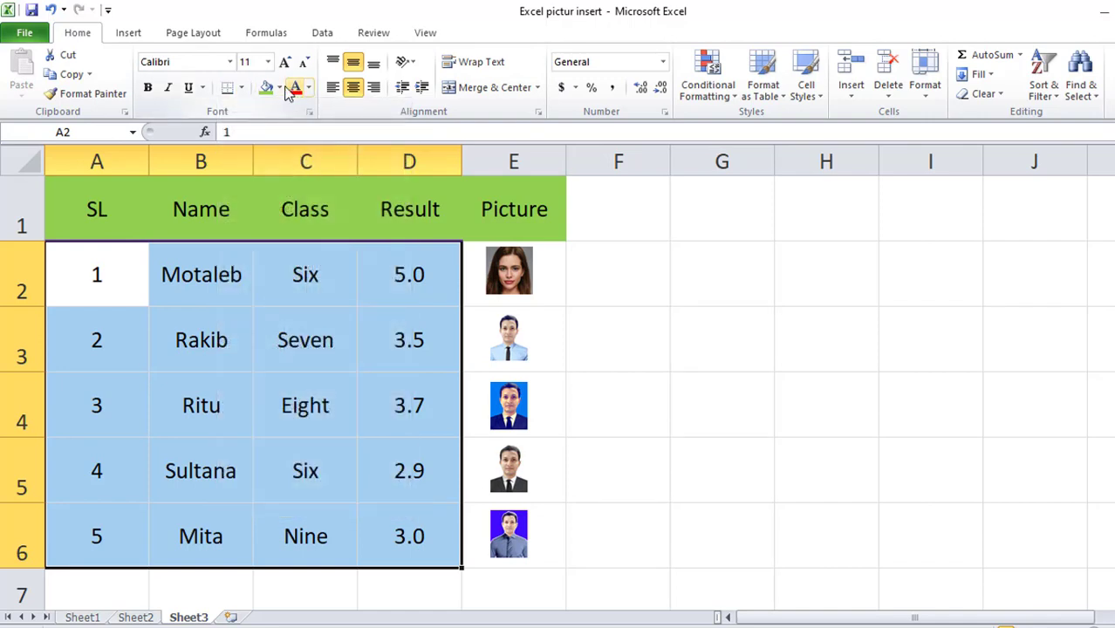
pyautogui.click(279, 88)
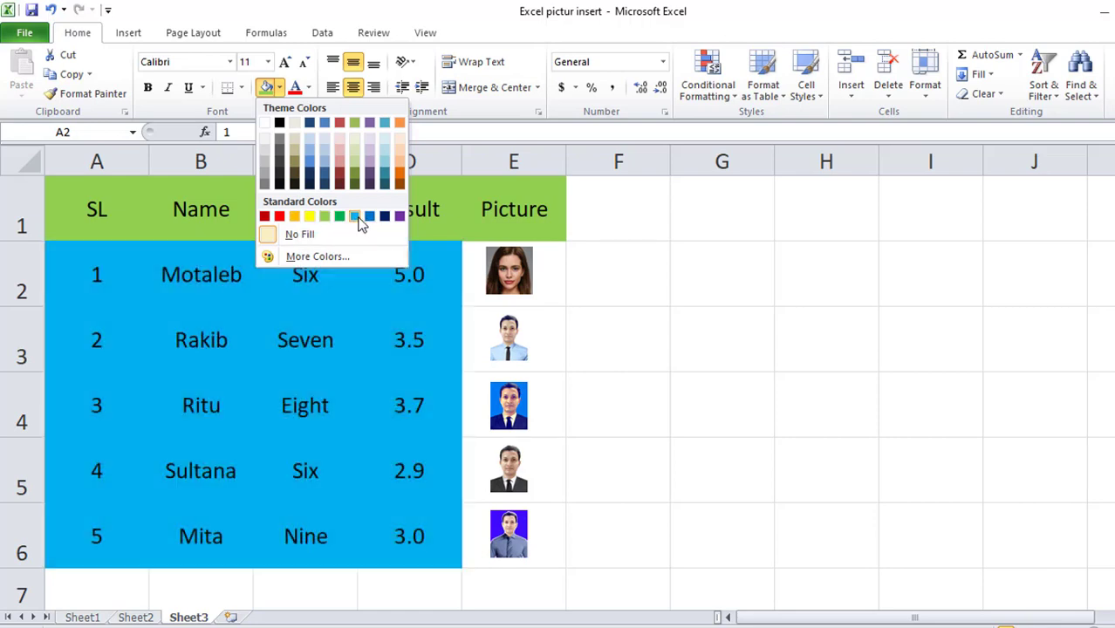
pyautogui.click(298, 219)
pyautogui.doubleClick(693, 401)
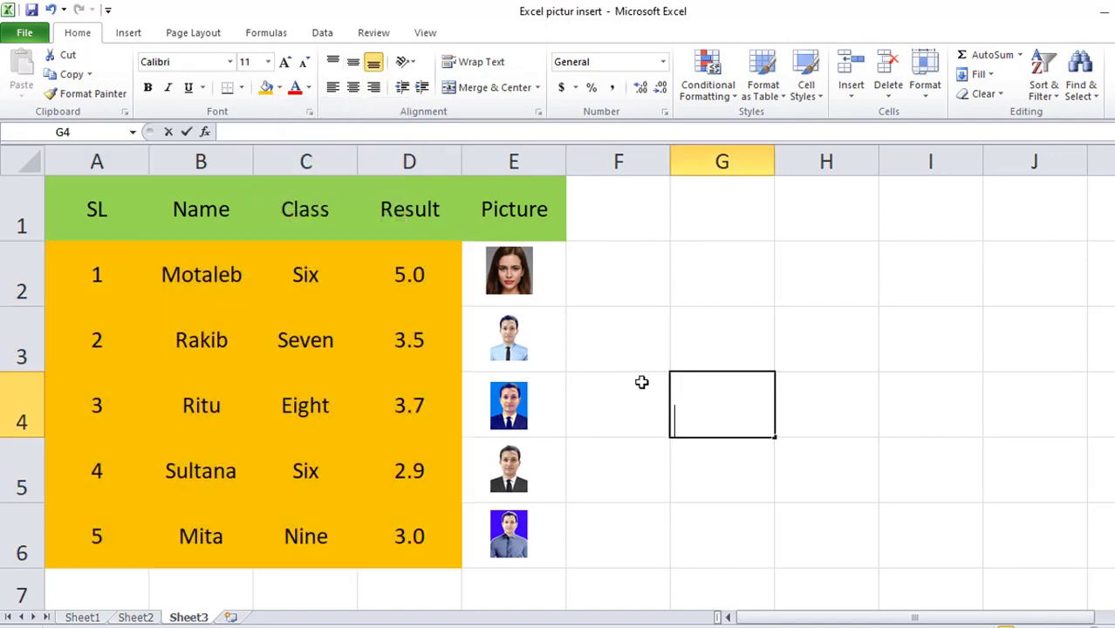
# - Apply All Borders to the whole table A1:E6, including the Picture column, and deselect it
pyautogui.moveTo(74, 196); pyautogui.dragTo(515, 539)
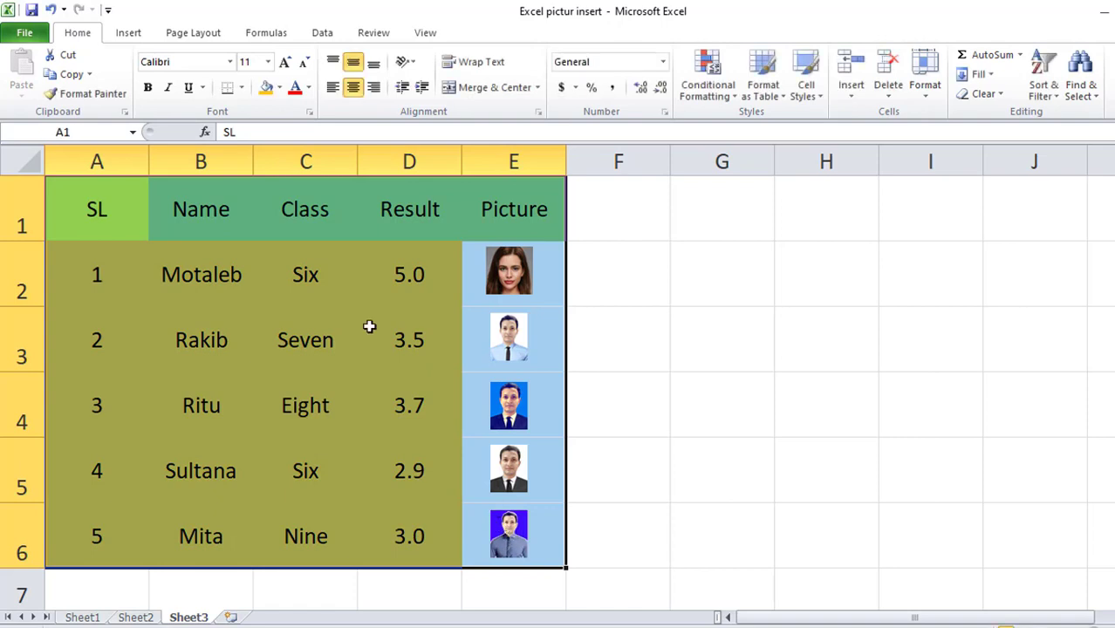
pyautogui.click(244, 88)
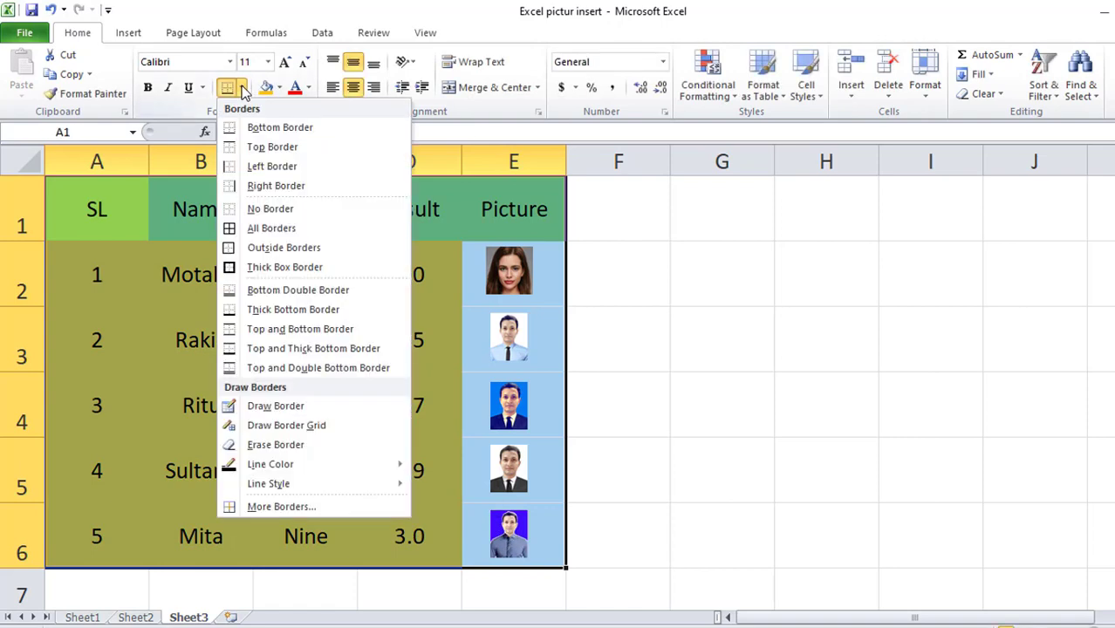
pyautogui.click(245, 229)
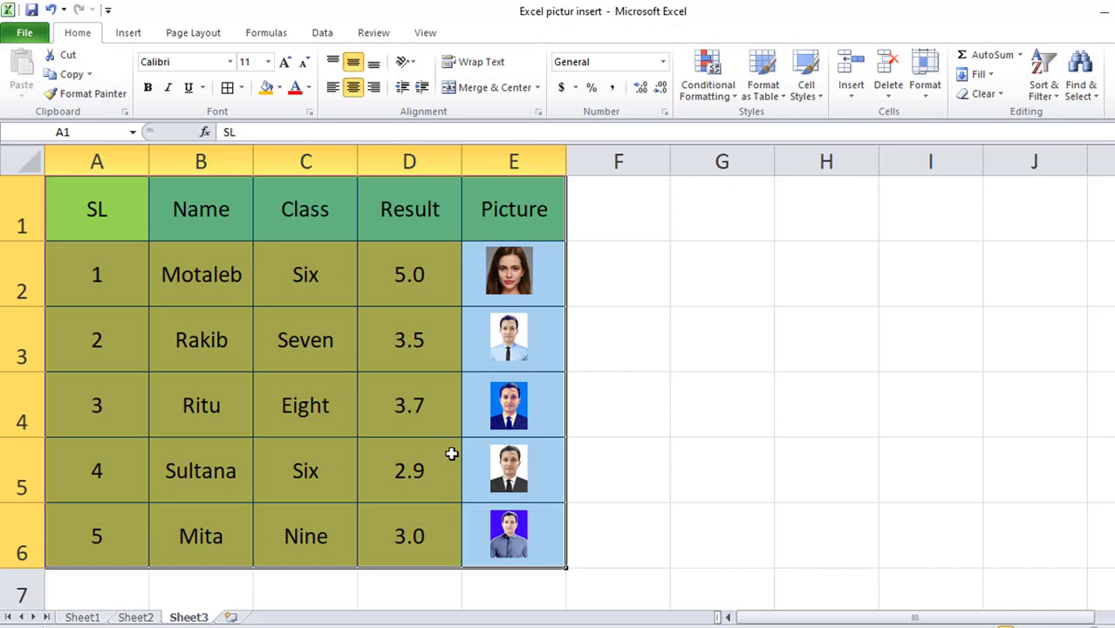
pyautogui.click(575, 451)
pyautogui.click(624, 508)
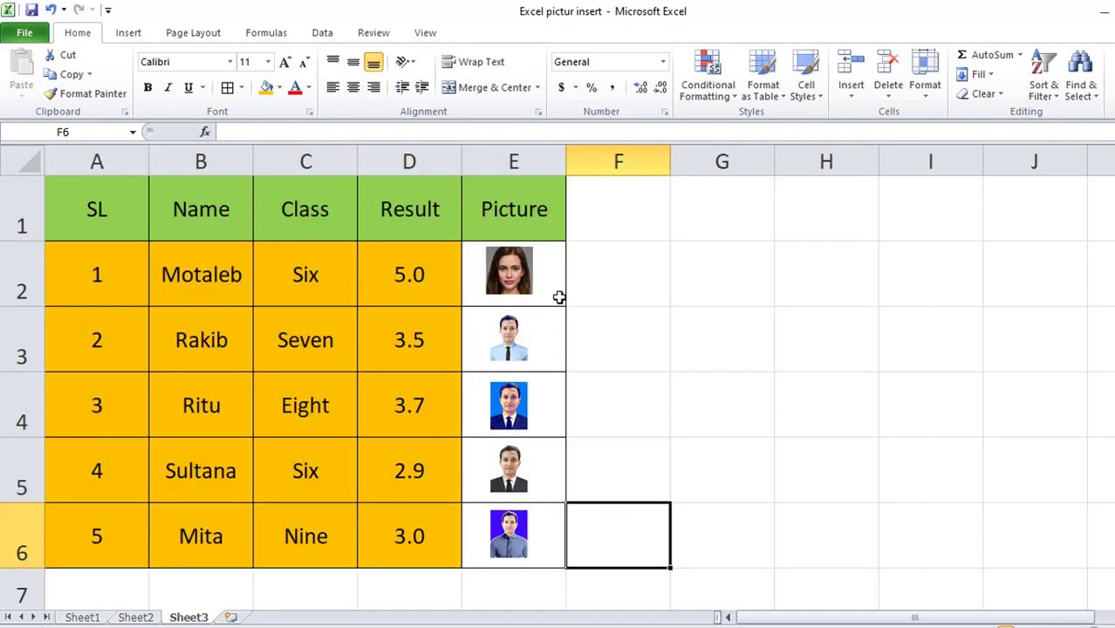
pyautogui.click(671, 303)
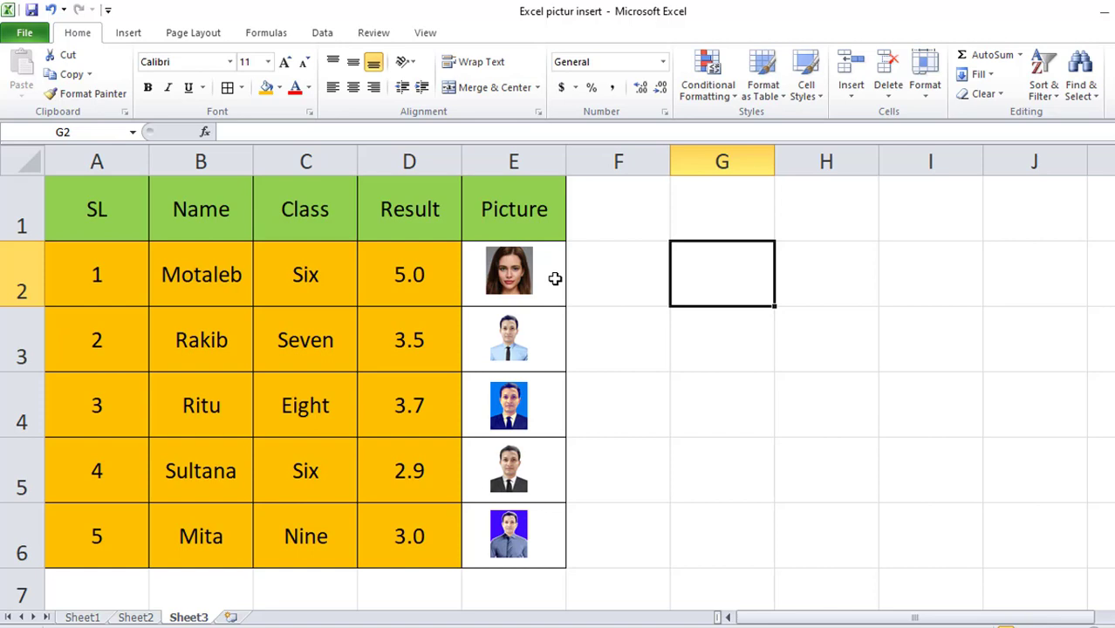
pyautogui.moveTo(554, 278); pyautogui.dragTo(540, 529)
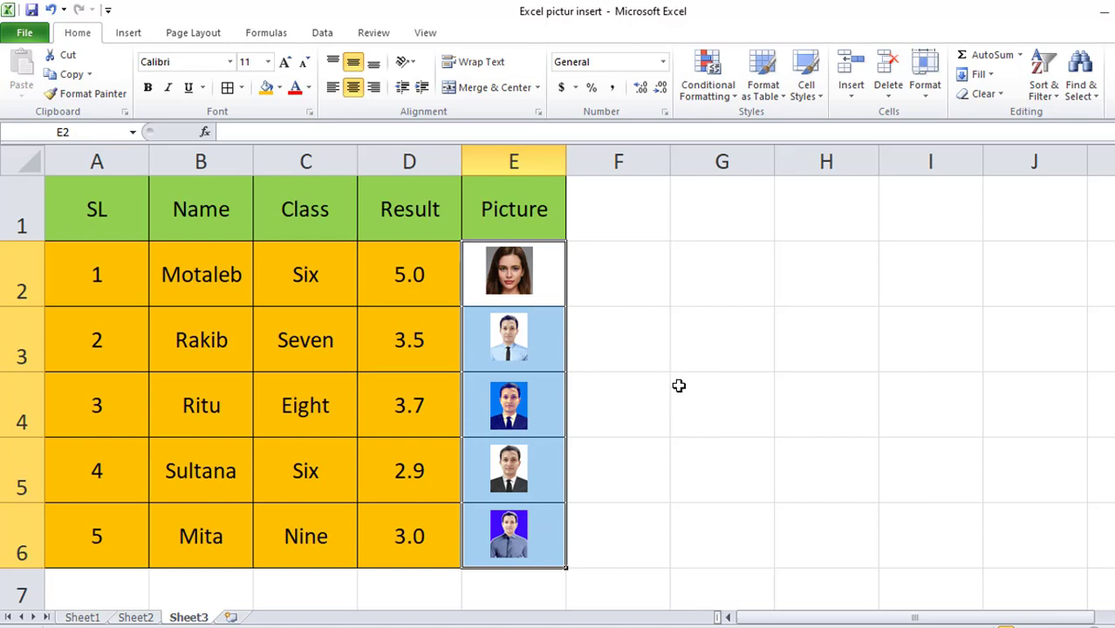
# - Fill the SL numbers A2:A6 with yellow and the names B2:B6 with standard light blue
pyautogui.moveTo(111, 274); pyautogui.dragTo(96, 547)
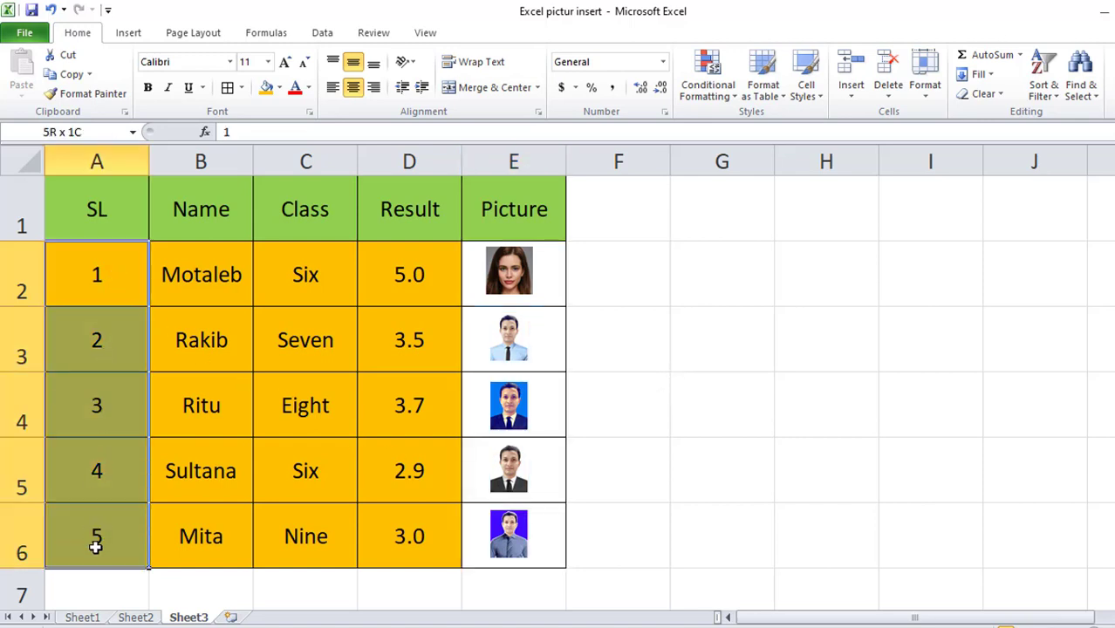
pyautogui.click(279, 88)
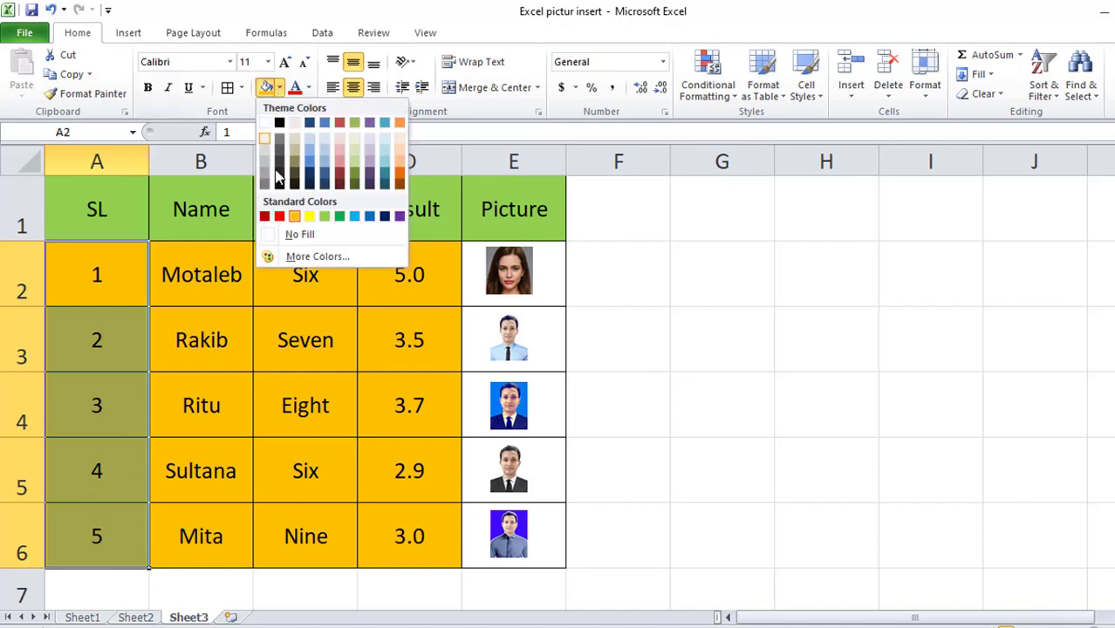
pyautogui.click(310, 216)
pyautogui.moveTo(200, 273); pyautogui.dragTo(236, 530)
pyautogui.click(266, 88)
# - Fill the results D2:D6 with a soft aqua and the picture cells E2:E6 with a pale pink
pyautogui.moveTo(409, 274); pyautogui.dragTo(410, 534)
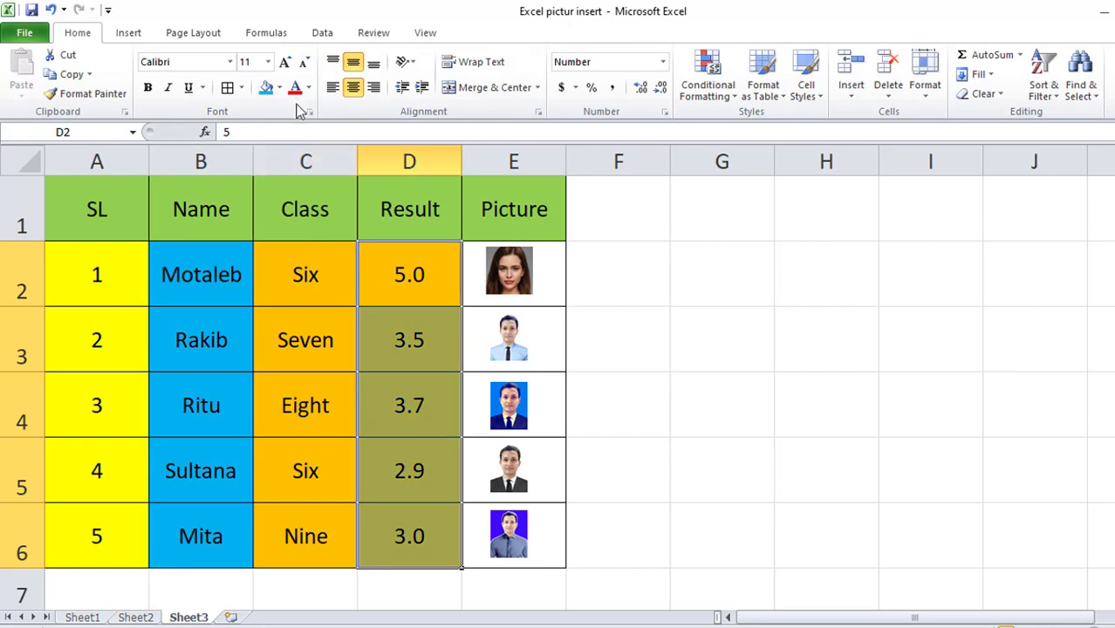
pyautogui.click(266, 87)
pyautogui.moveTo(513, 274); pyautogui.dragTo(550, 536)
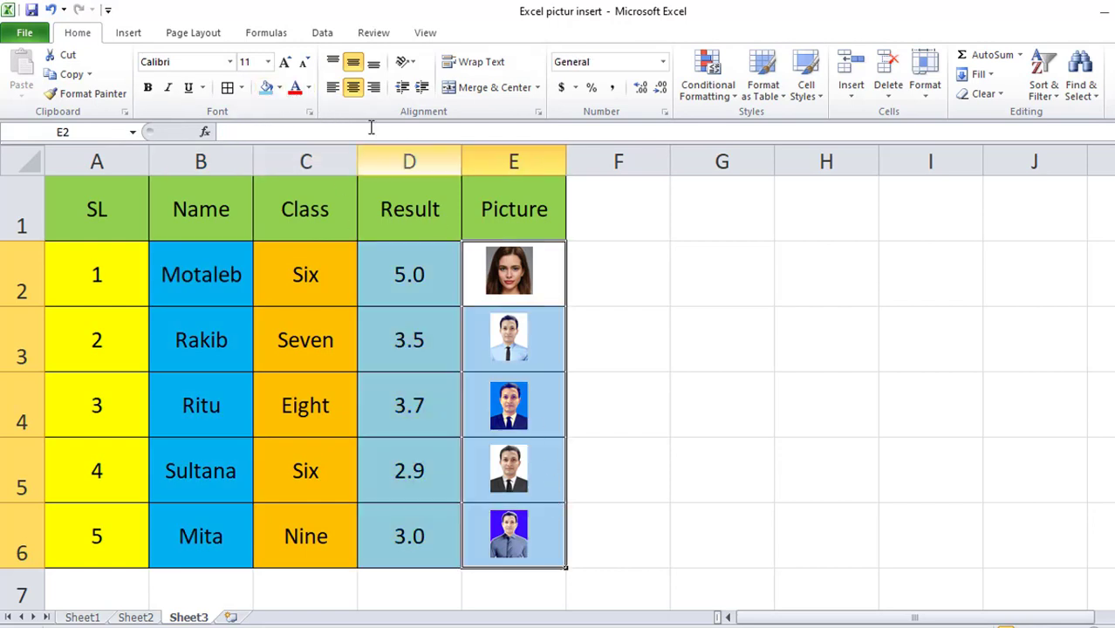
pyautogui.click(279, 87)
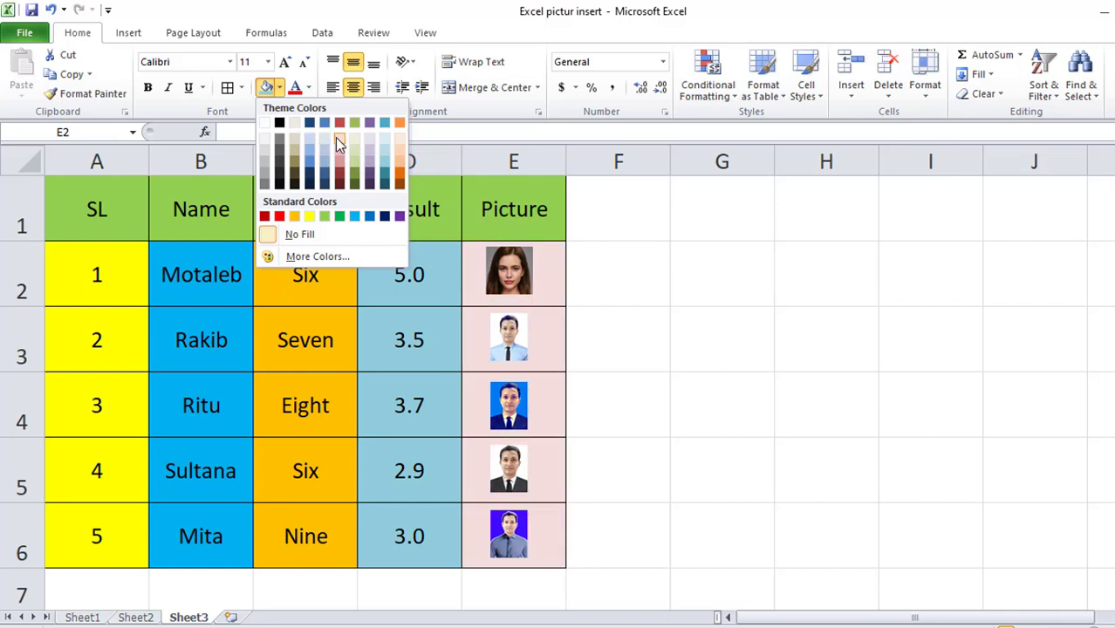
pyautogui.click(336, 138)
pyautogui.click(827, 209)
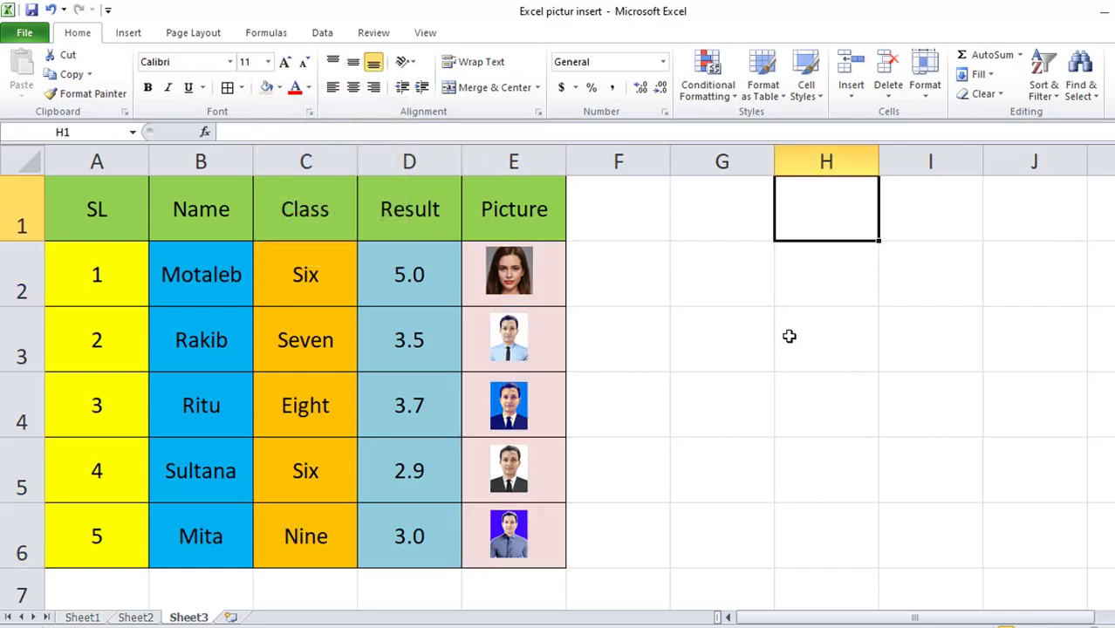
pyautogui.click(650, 300)
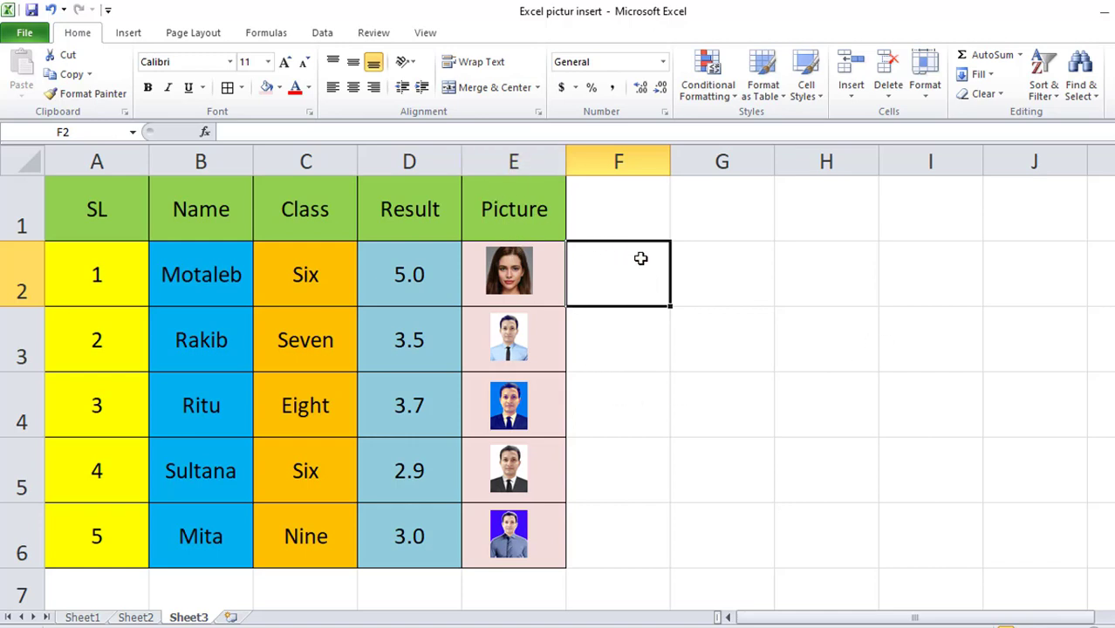
# - Insert a blank column before the Picture column, narrow it, and make the Picture column slightly narrower as well
pyautogui.click(481, 165)
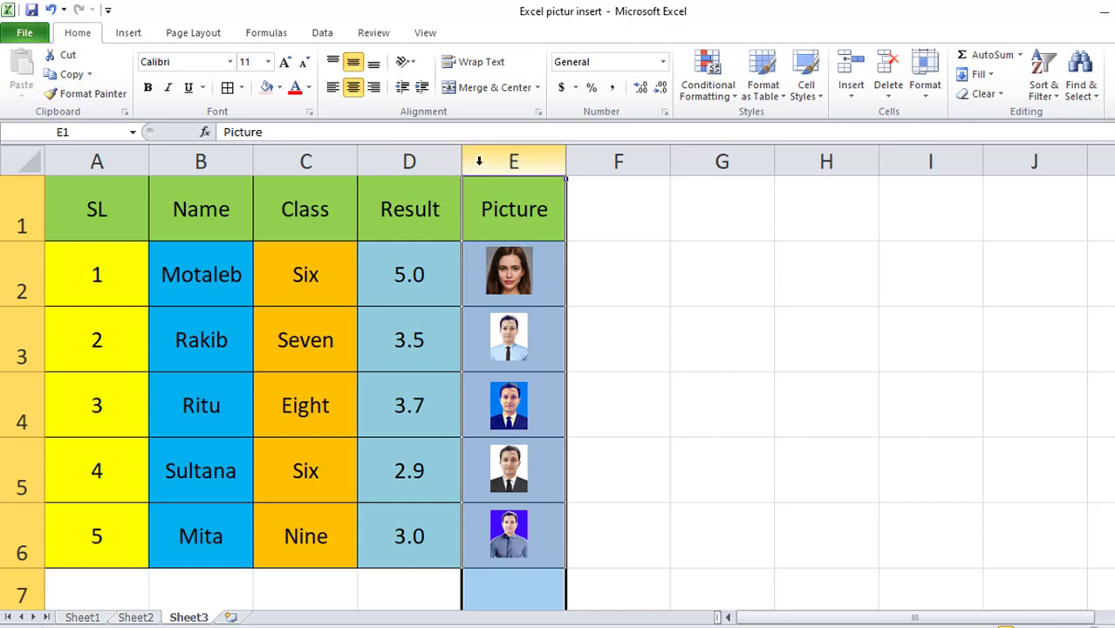
pyautogui.rightClick(479, 161)
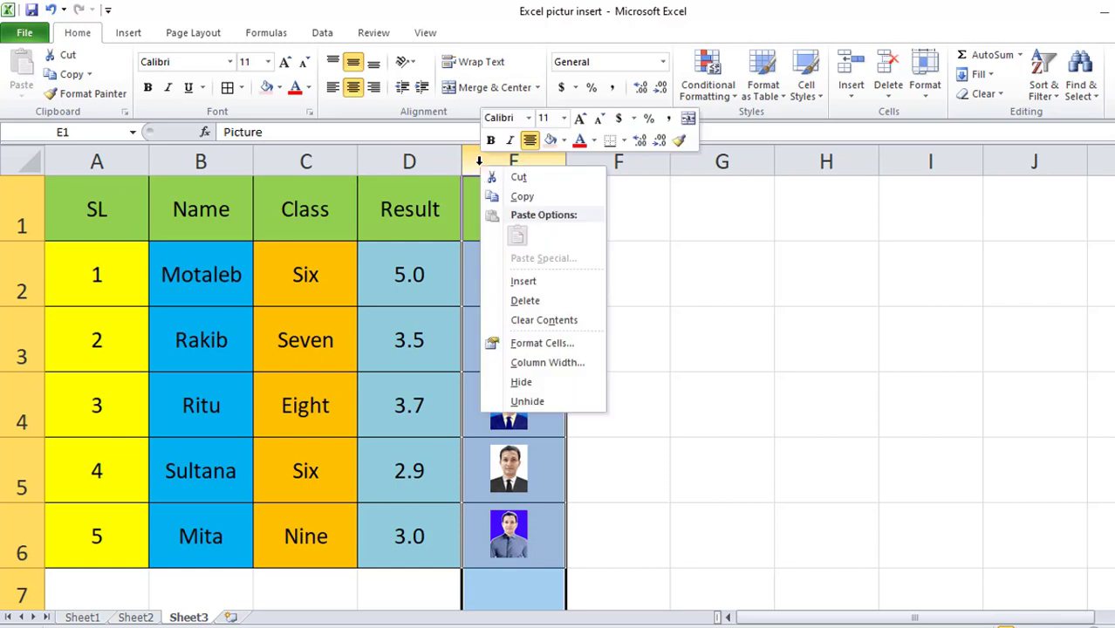
pyautogui.click(529, 279)
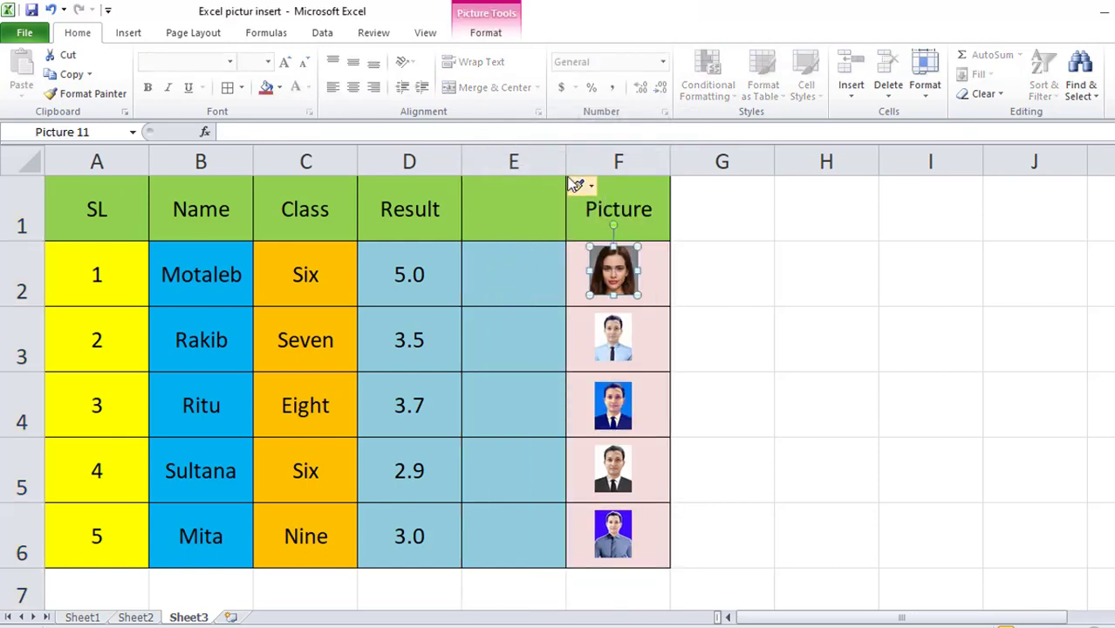
pyautogui.moveTo(566, 162); pyautogui.dragTo(542, 169)
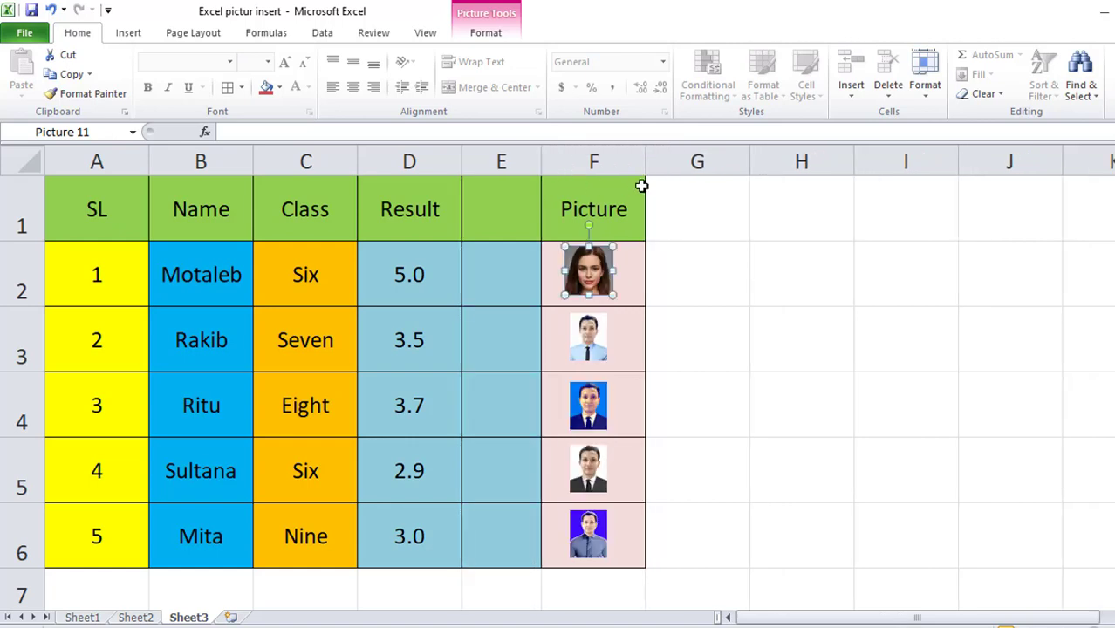
pyautogui.moveTo(646, 164)
pyautogui.mouseDown()
pyautogui.moveTo(666, 172)
pyautogui.moveTo(644, 162)
pyautogui.mouseUp()
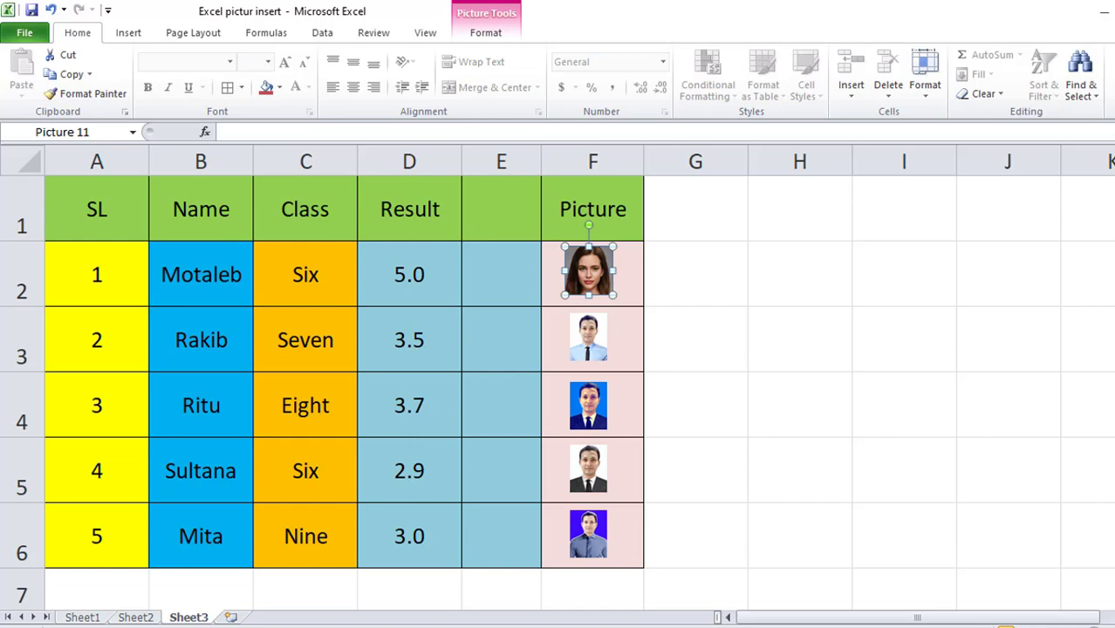
pyautogui.click(769, 461)
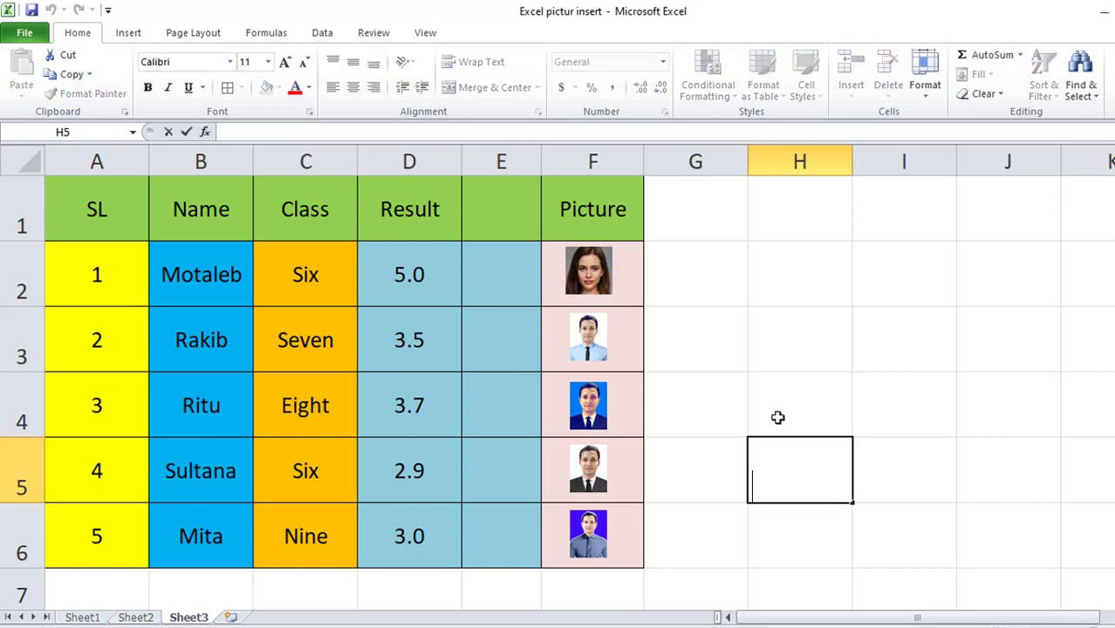
pyautogui.click(754, 325)
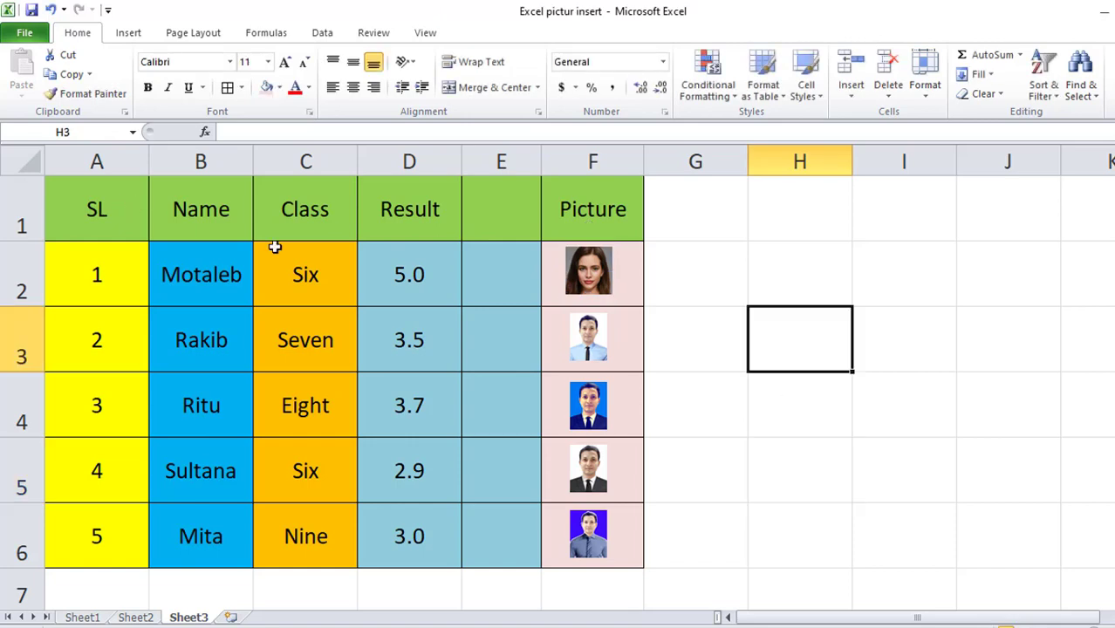
pyautogui.doubleClick(716, 354)
pyautogui.click(719, 287)
pyautogui.click(737, 327)
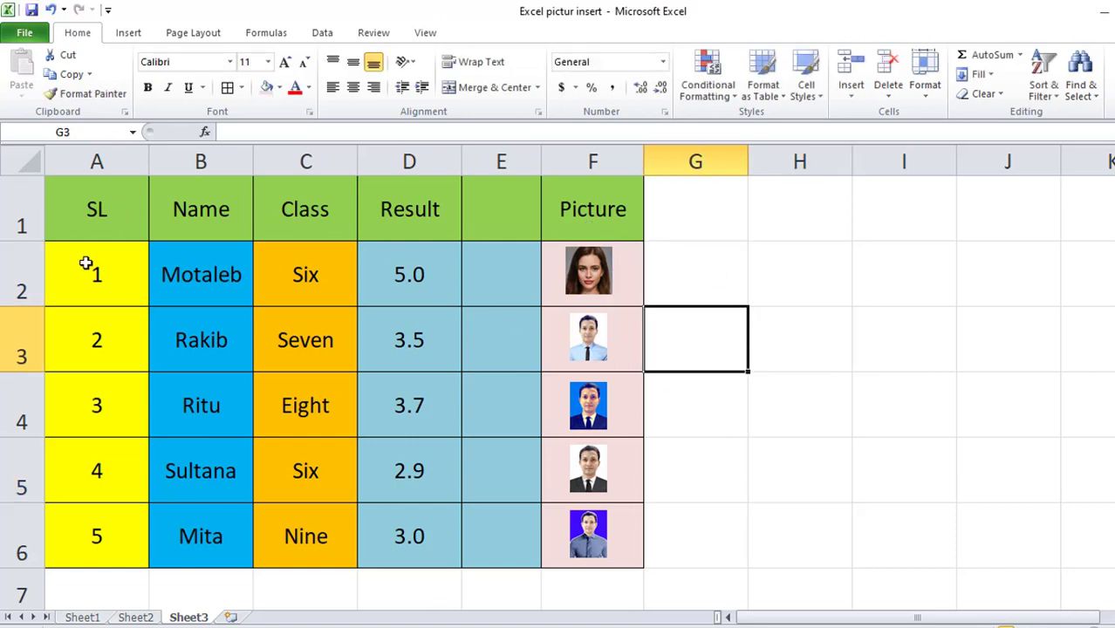